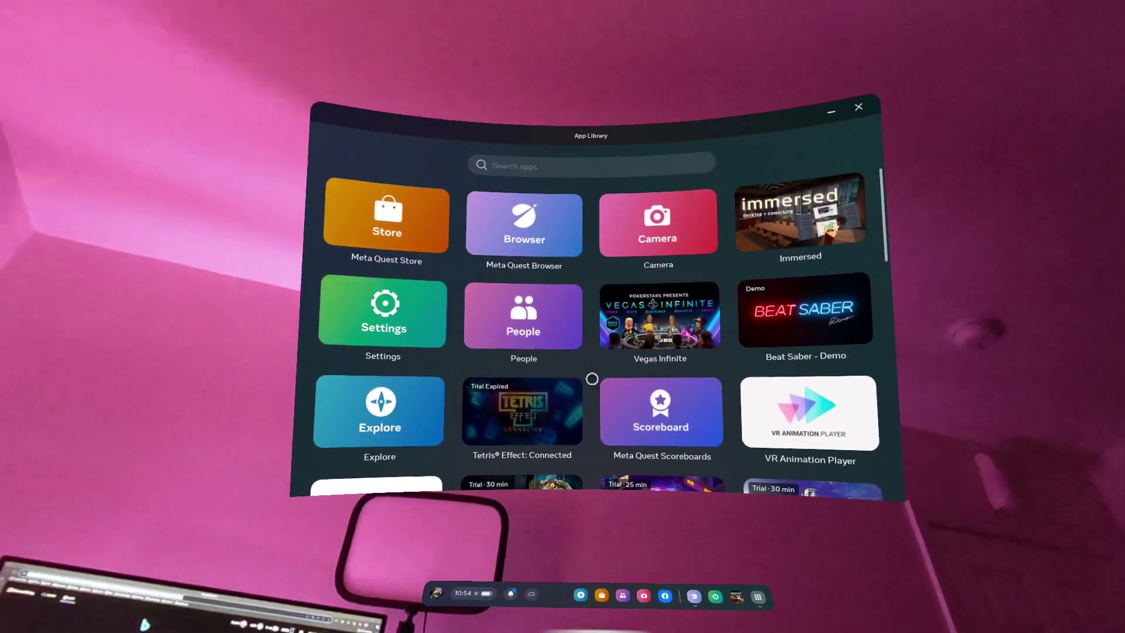
# Step: Filter the App Library to show only apps from Unknown Sources
pyautogui.scroll(-6, 593, 382)
pyautogui.scroll(3, 586, 446)
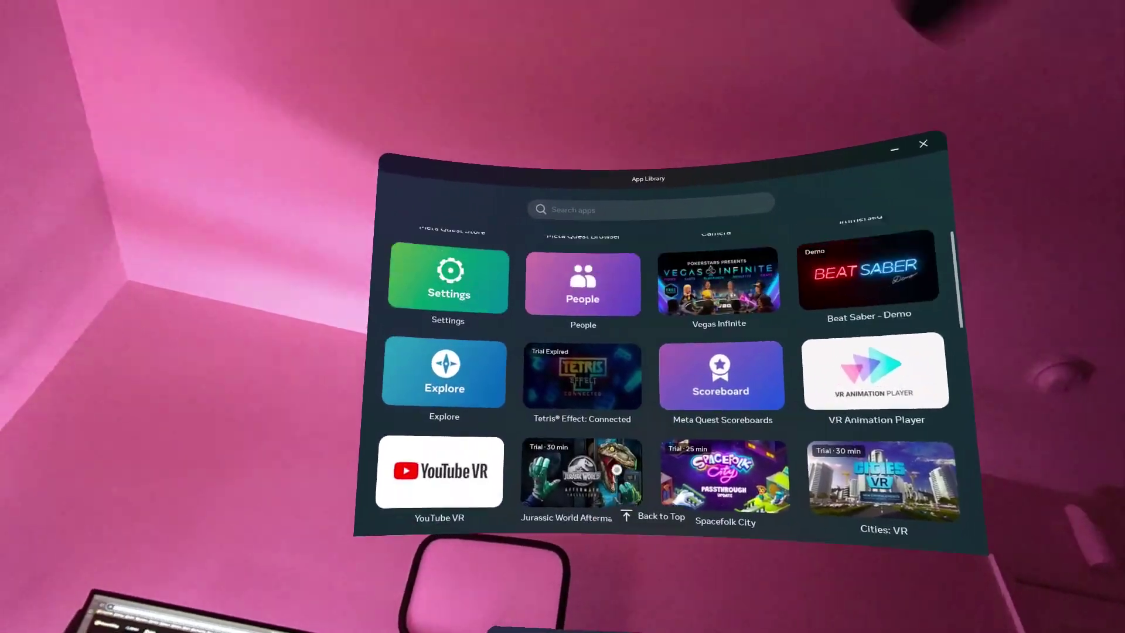
pyautogui.scroll(3, 618, 470)
pyautogui.scroll(-8, 586, 381)
pyautogui.click(563, 211)
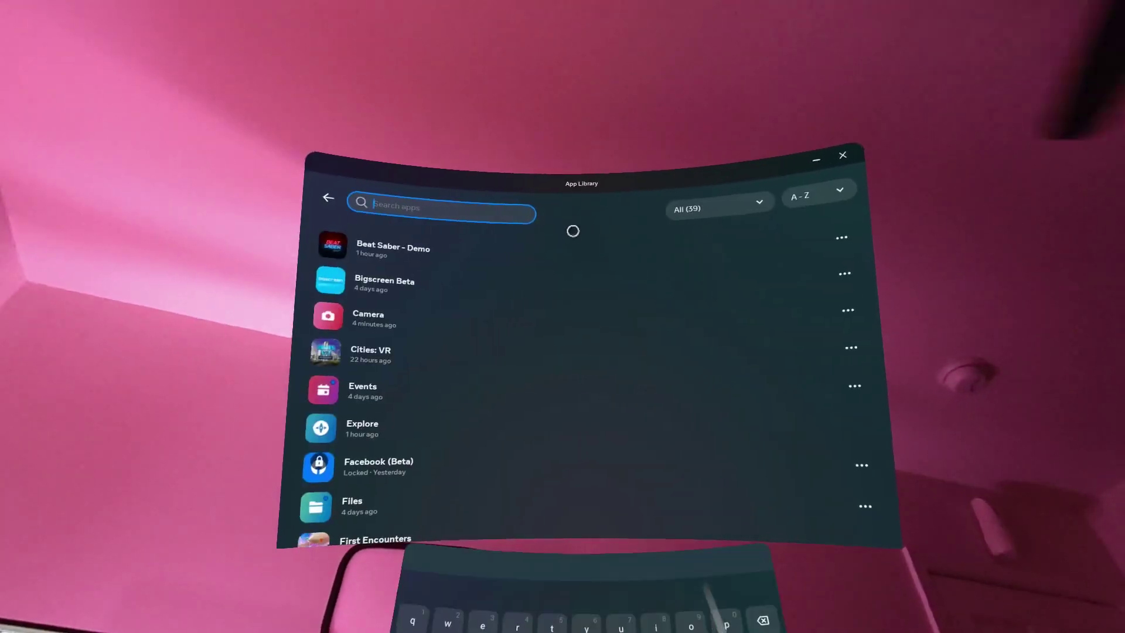
pyautogui.scroll(-10, 623, 324)
pyautogui.click(715, 209)
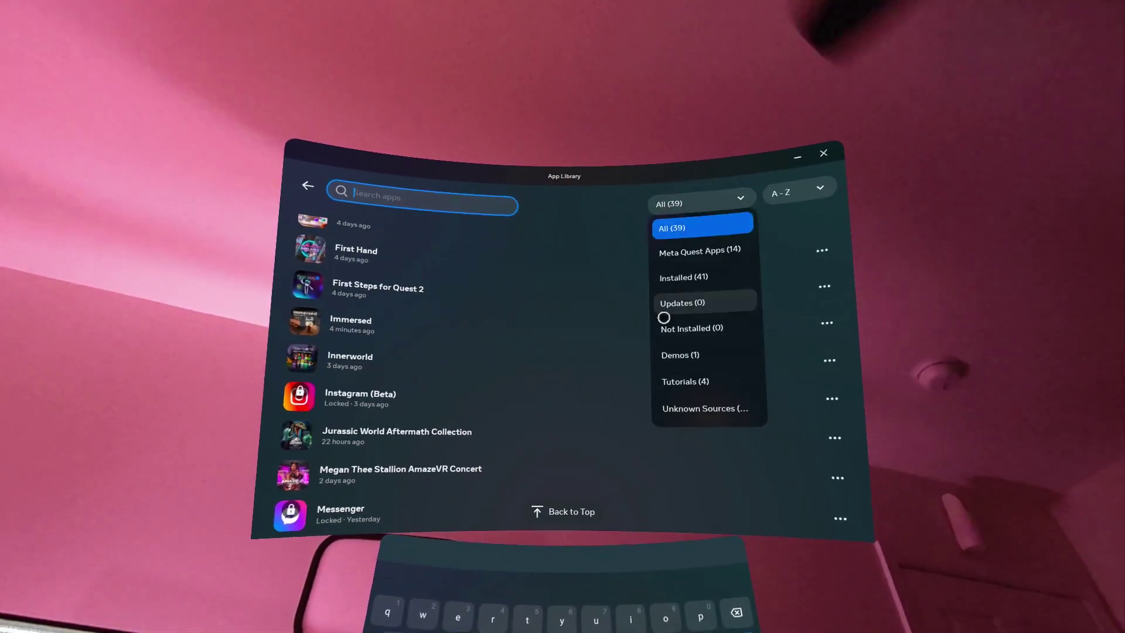
pyautogui.click(705, 408)
# Step: Launch TikTok from the Unknown Sources list and bring up its login screen
pyautogui.scroll(-2, 631, 336)
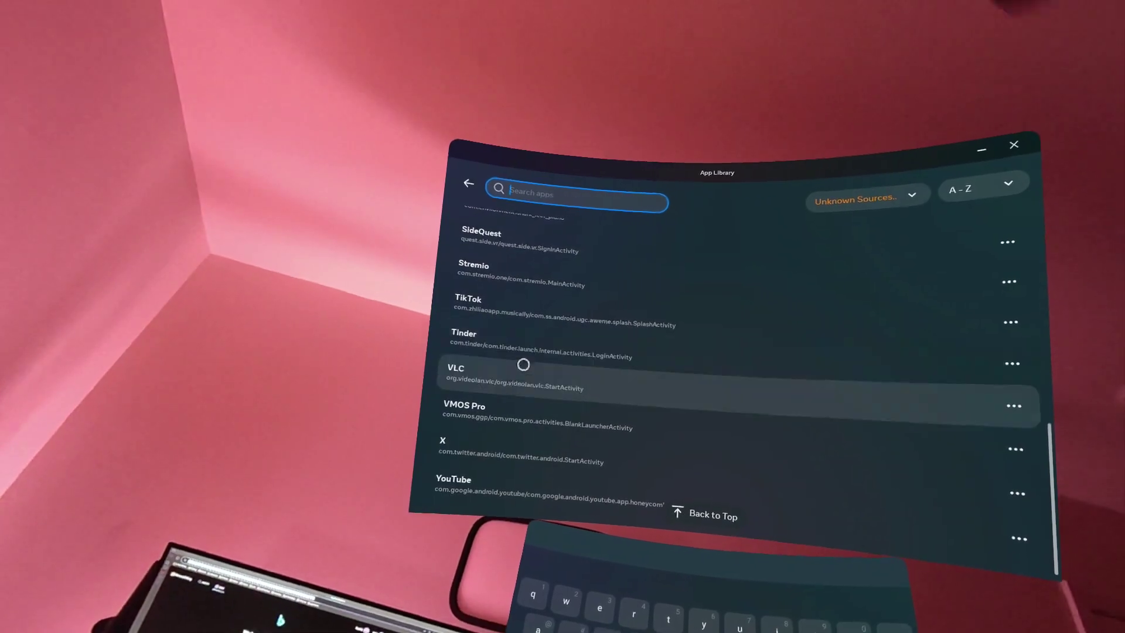
pyautogui.scroll(1, 533, 304)
pyautogui.scroll(3, 554, 352)
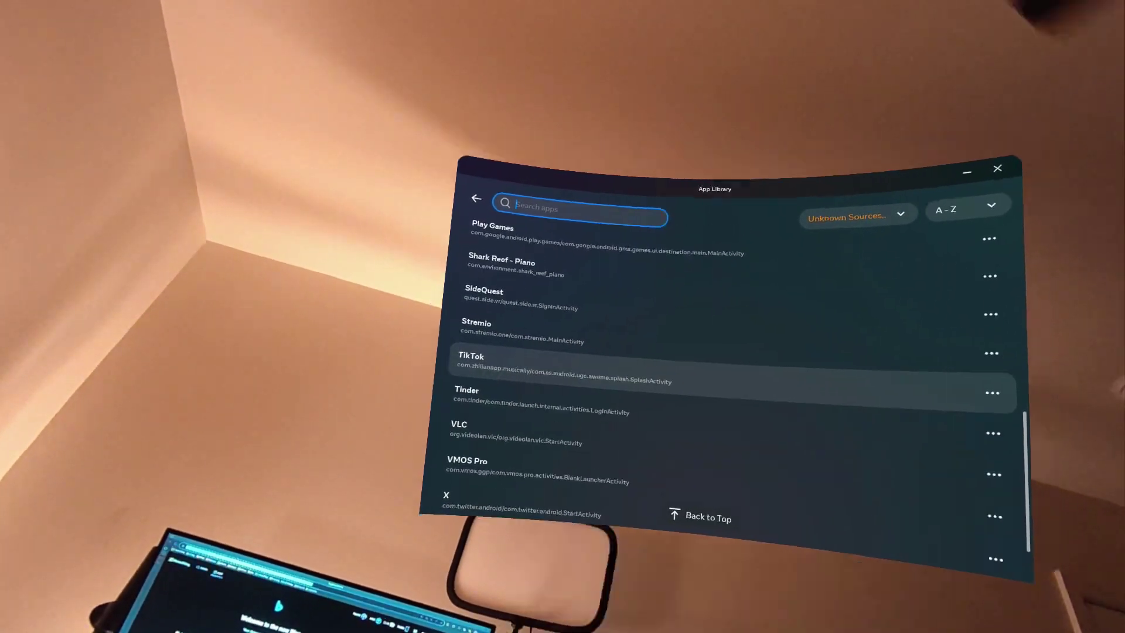
pyautogui.click(485, 362)
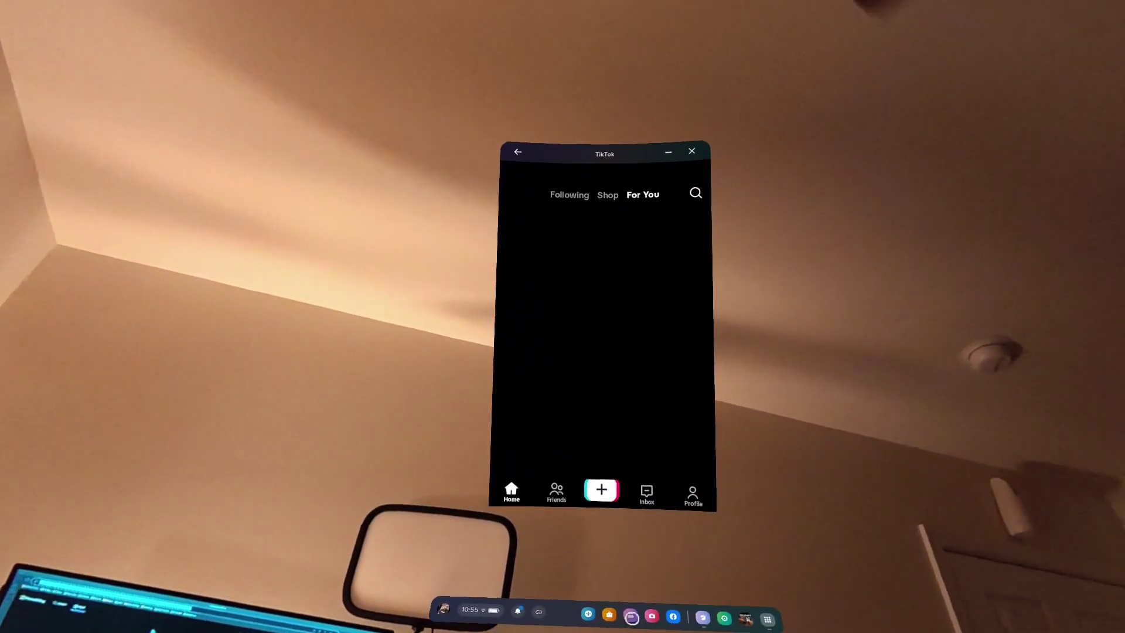
pyautogui.click(647, 334)
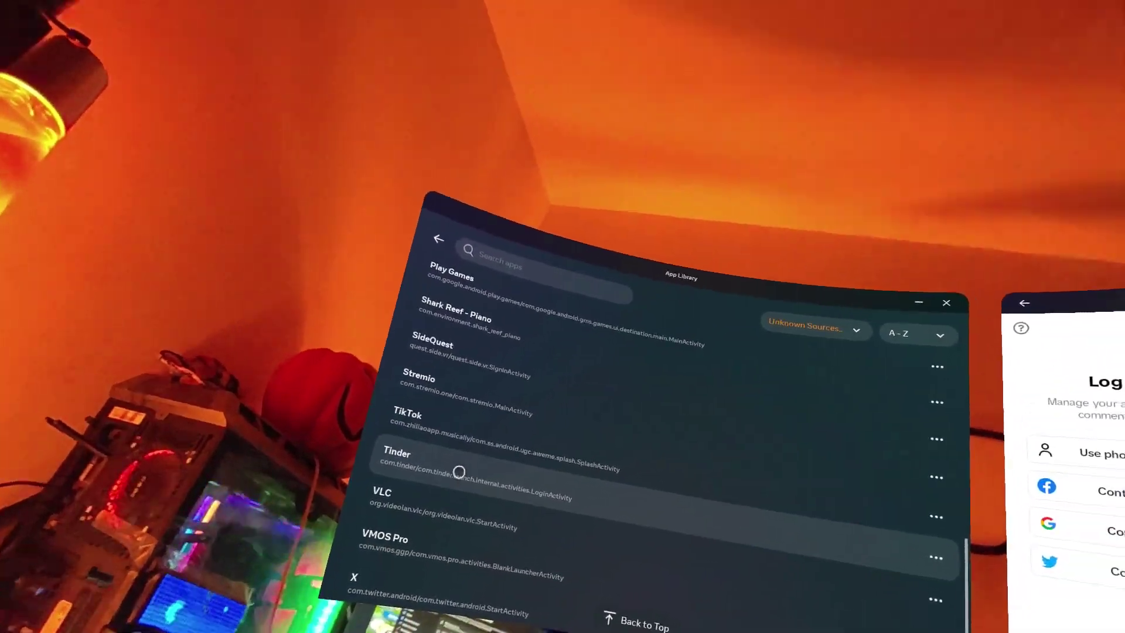
# Step: Try to launch Tinder from the Unknown Sources list and widen its window
pyautogui.click(456, 479)
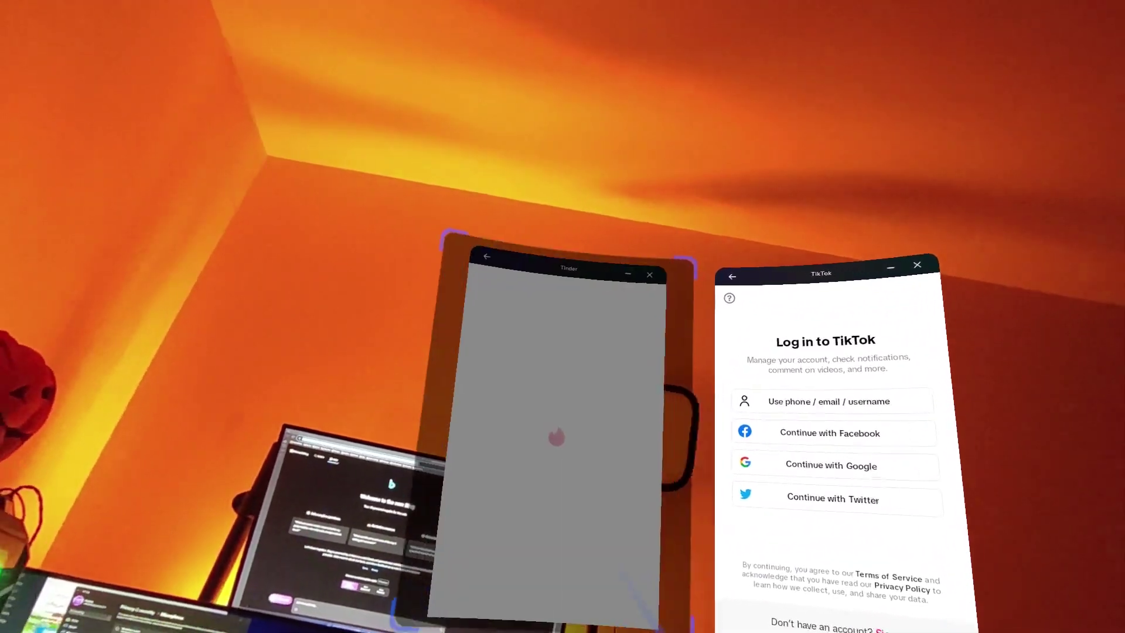
pyautogui.moveTo(557, 437); pyautogui.dragTo(22, 237)
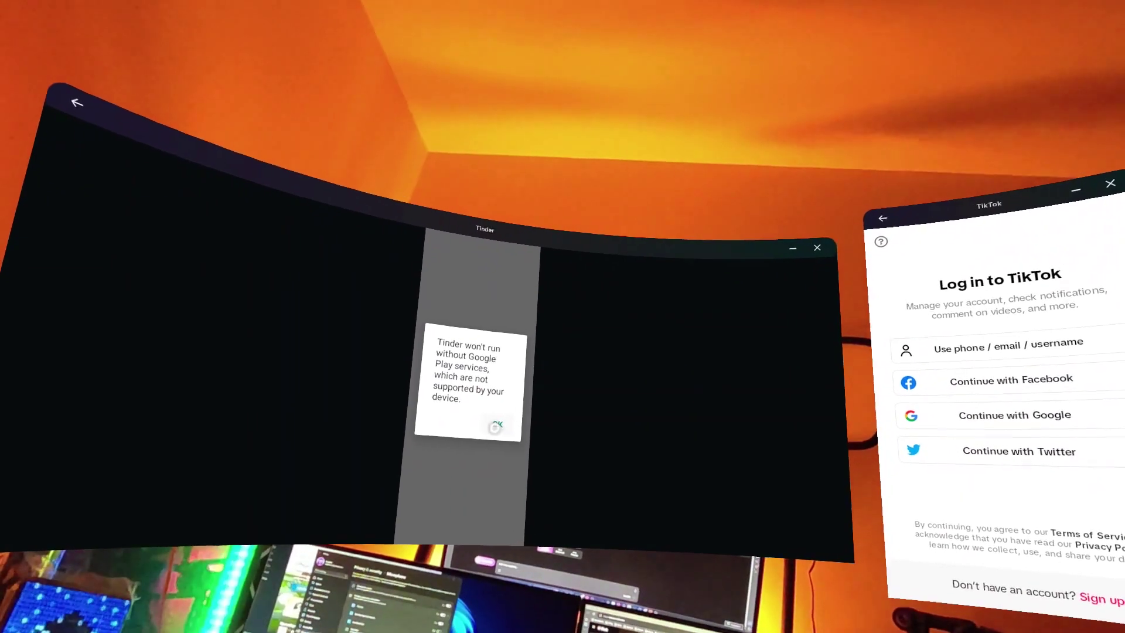
pyautogui.click(381, 456)
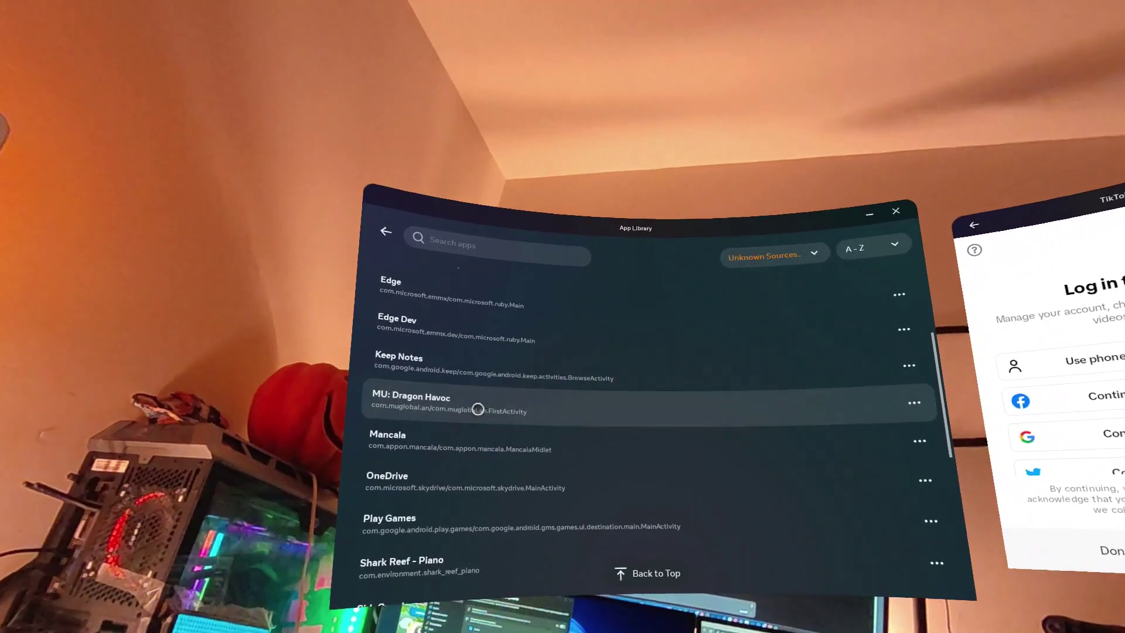
# Step: Launch MU: Dragon Havoc from the Unknown Sources list
pyautogui.click(468, 337)
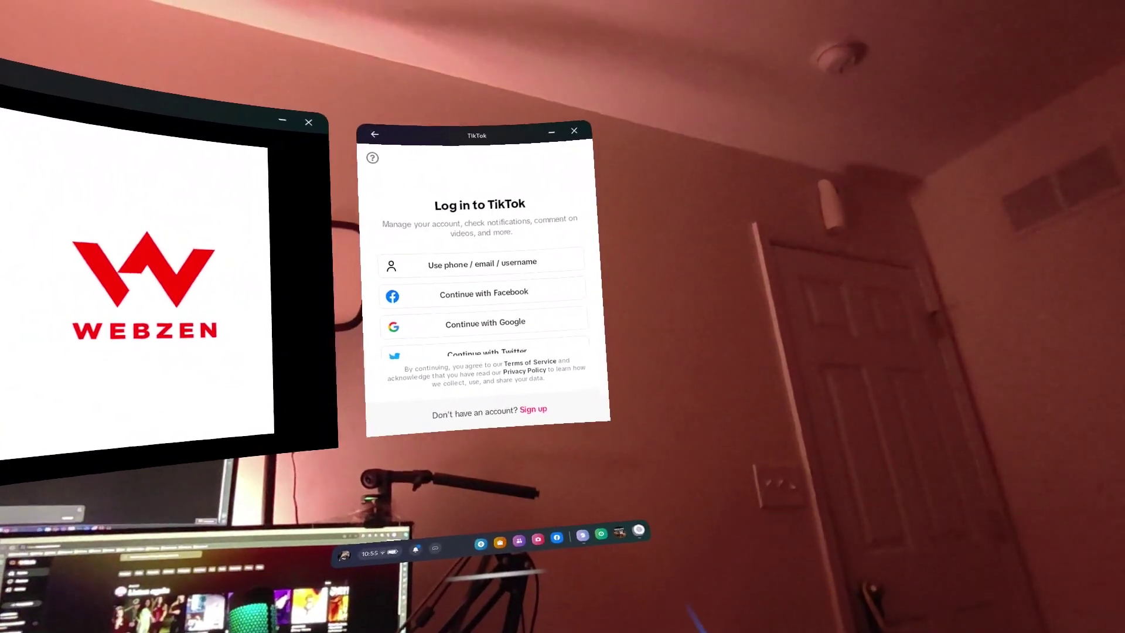
# Step: Launch Edge from the App Library's Unknown Sources list alongside the open TikTok and game windows
pyautogui.click(638, 530)
pyautogui.scroll(-5, 645, 380)
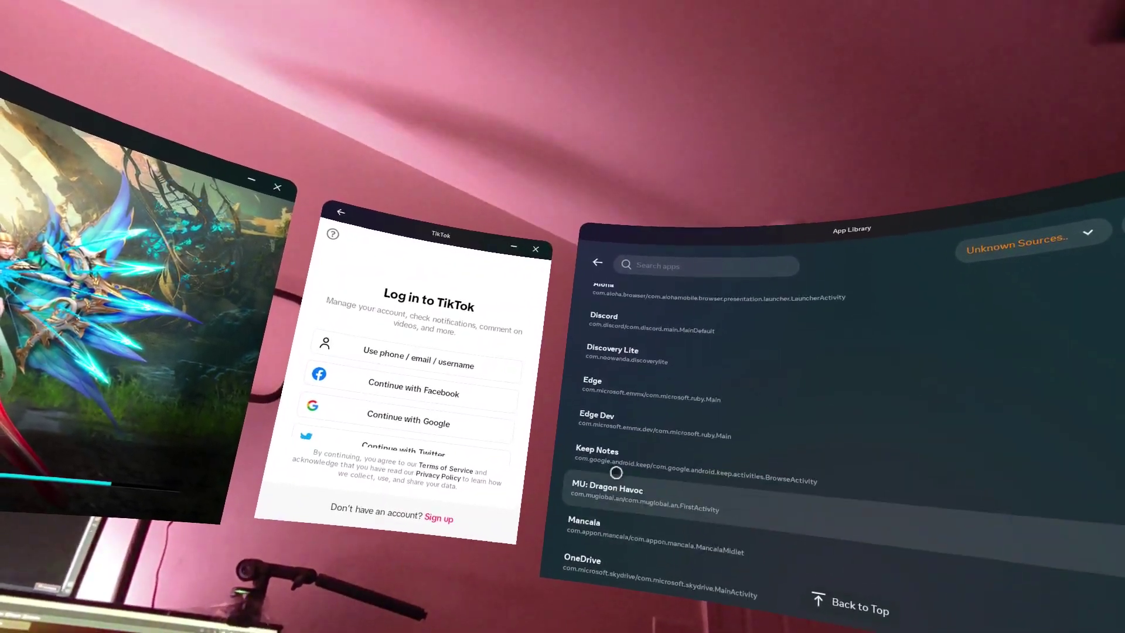
pyautogui.click(615, 394)
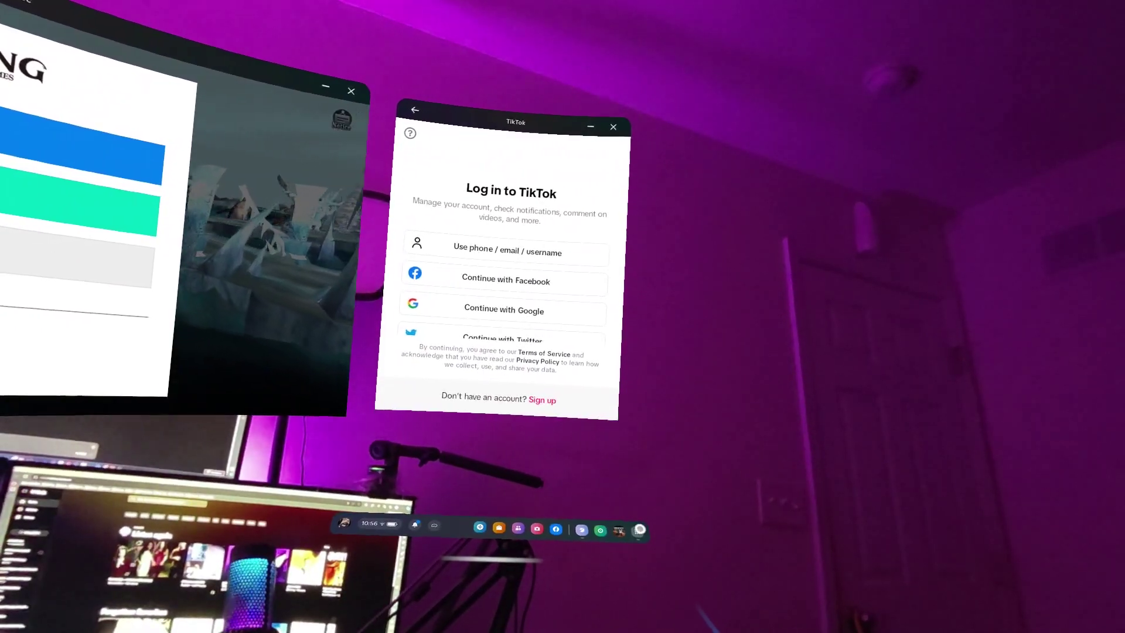
pyautogui.click(643, 529)
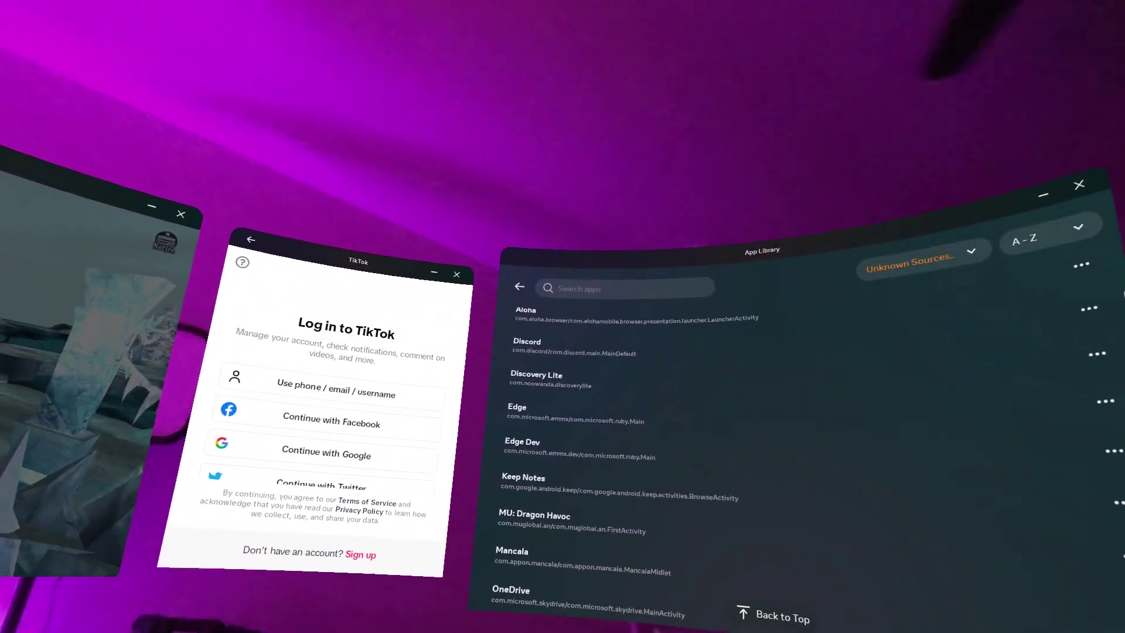
pyautogui.moveTo(586, 522); pyautogui.dragTo(618, 316)
pyautogui.scroll(5, 620, 461)
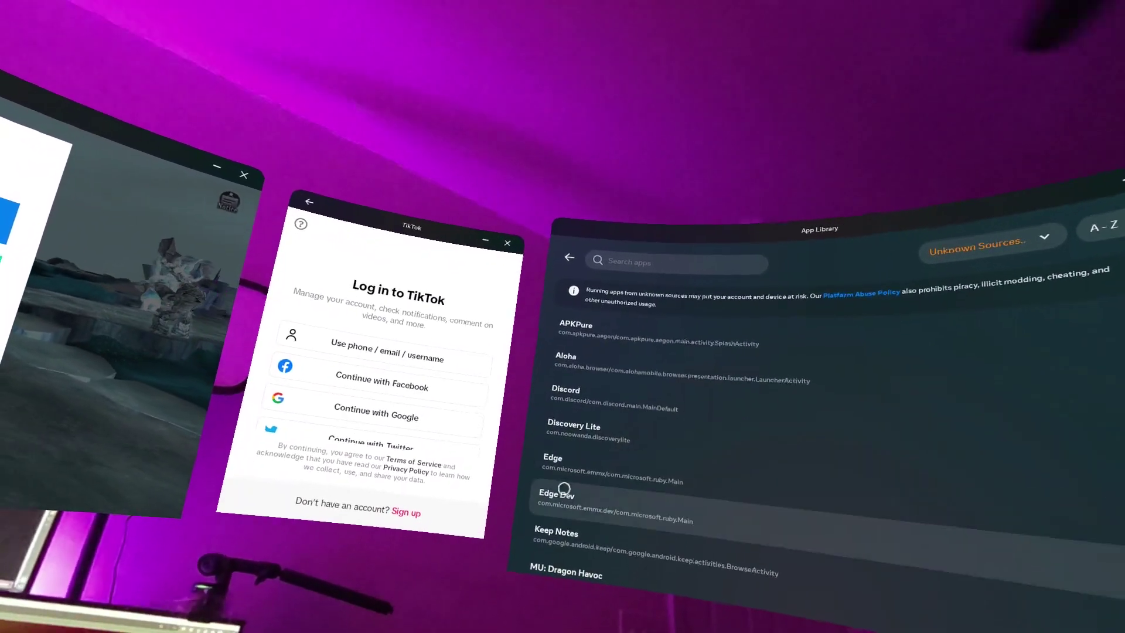
pyautogui.click(583, 465)
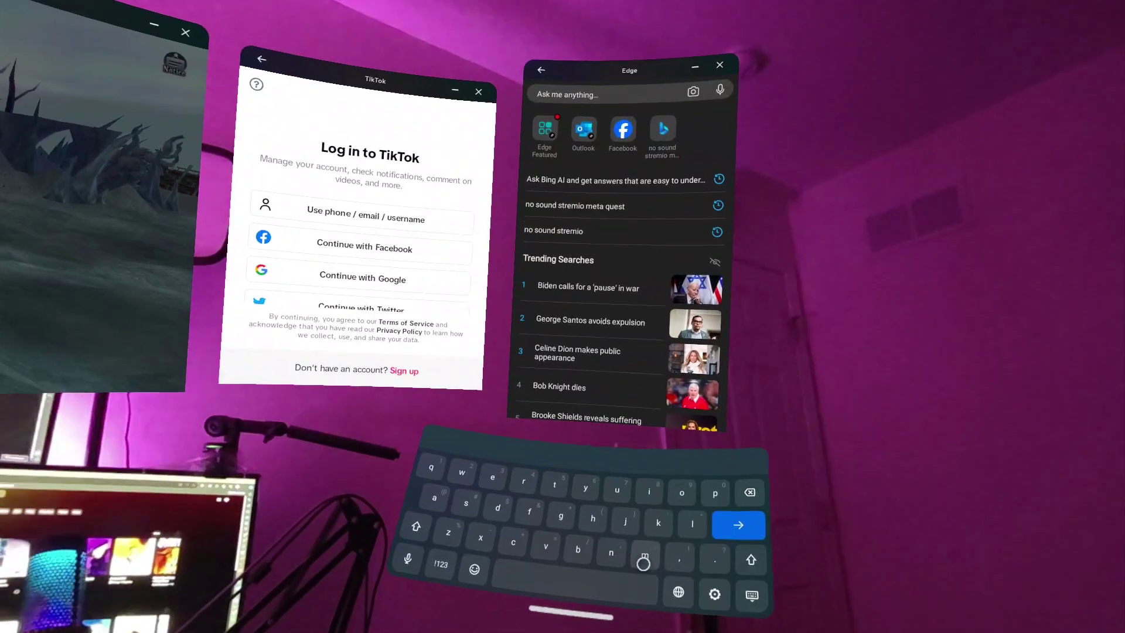
# Step: Enter music.youtube.com in Edge and open the suggested Knxwledge. ~ Letuleave.[Geekdop] YouTube Music page
pyautogui.write('music.youtube.com')
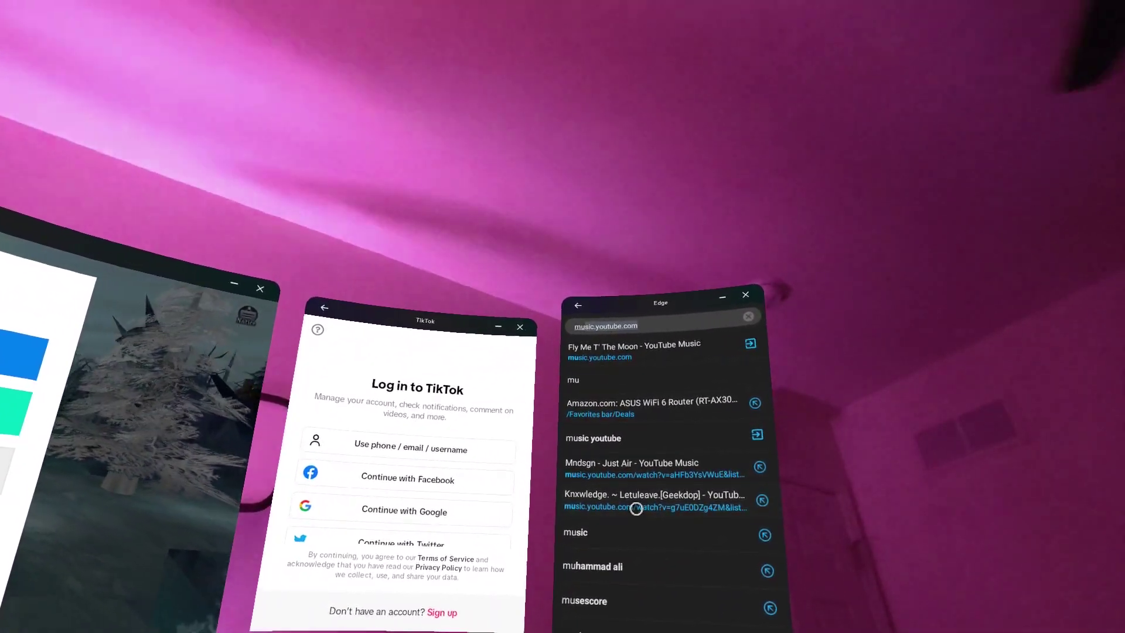
pyautogui.click(639, 502)
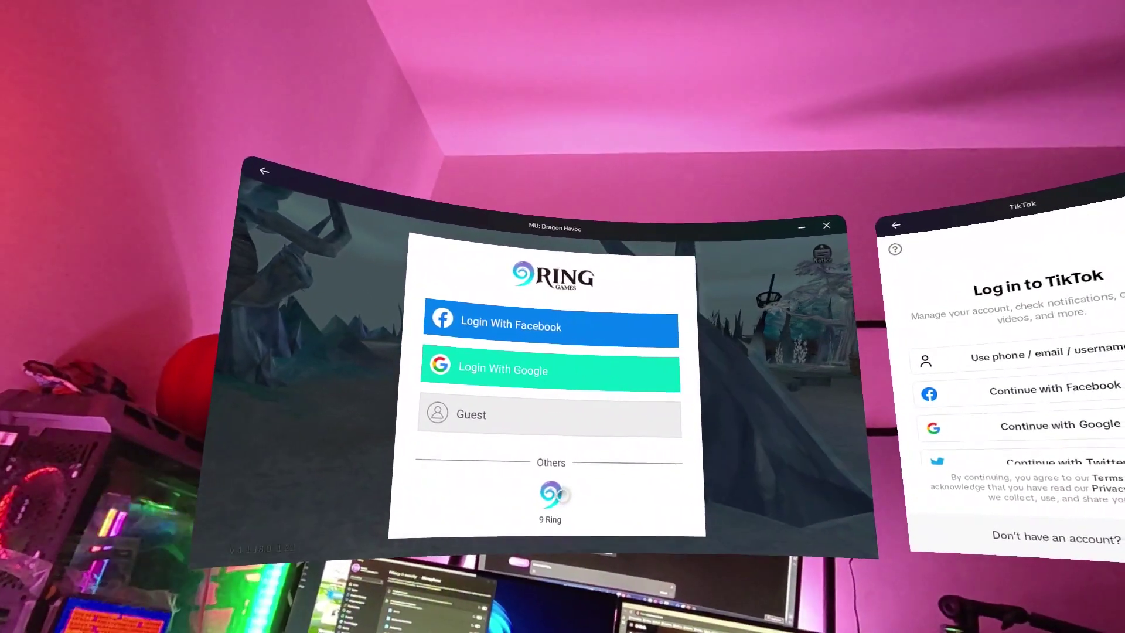
# Step: Log in to MU: Dragon Havoc as a guest
pyautogui.click(487, 522)
pyautogui.click(577, 415)
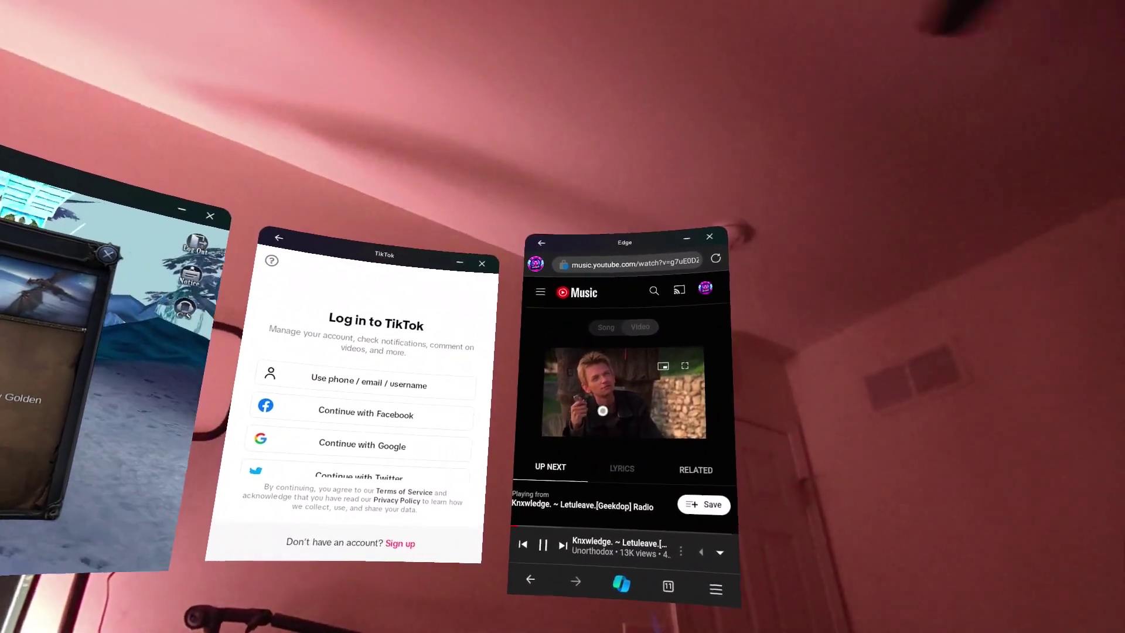
# Step: Pause the YouTube Music track in Edge and open Quick Settings
pyautogui.click(689, 377)
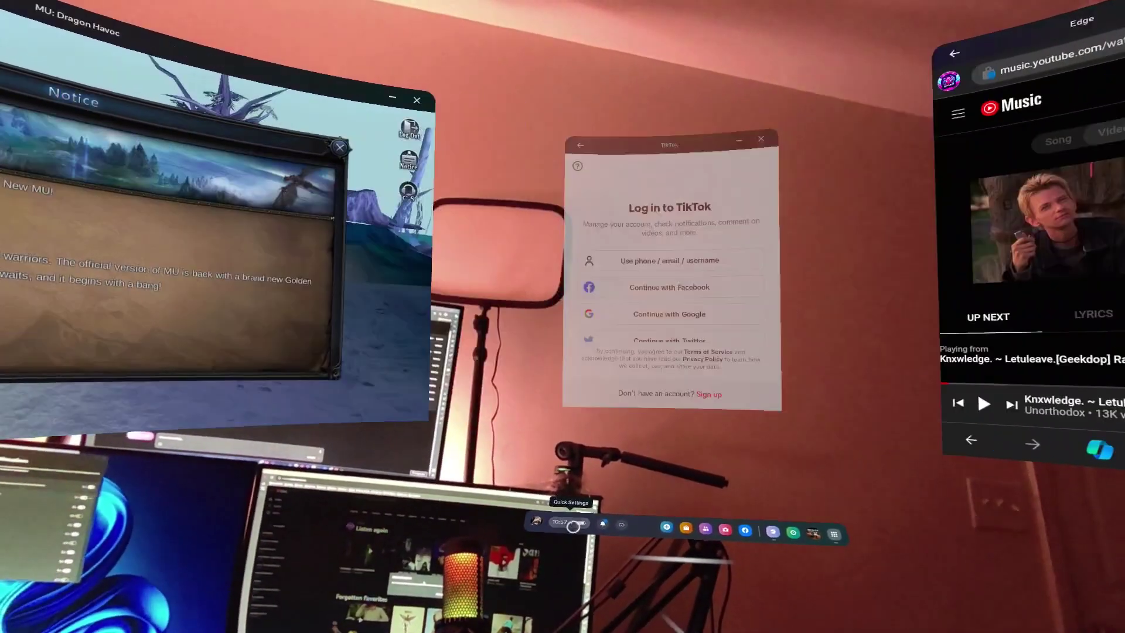
pyautogui.click(567, 516)
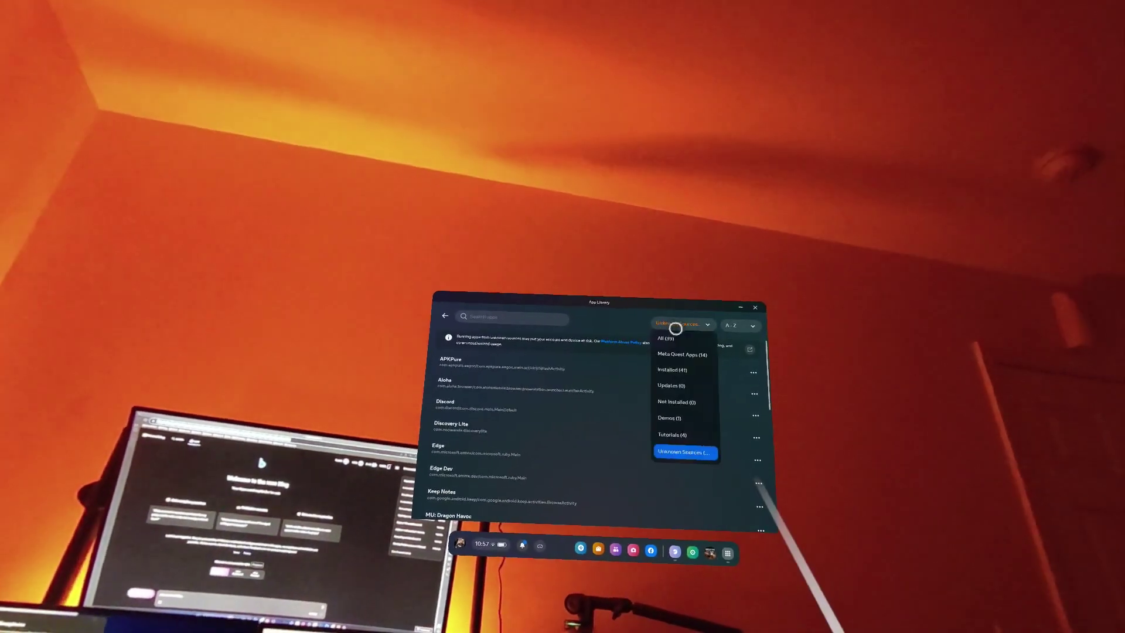
# Step: Switch the App Library filter back to All and look through the full app grid
pyautogui.click(666, 338)
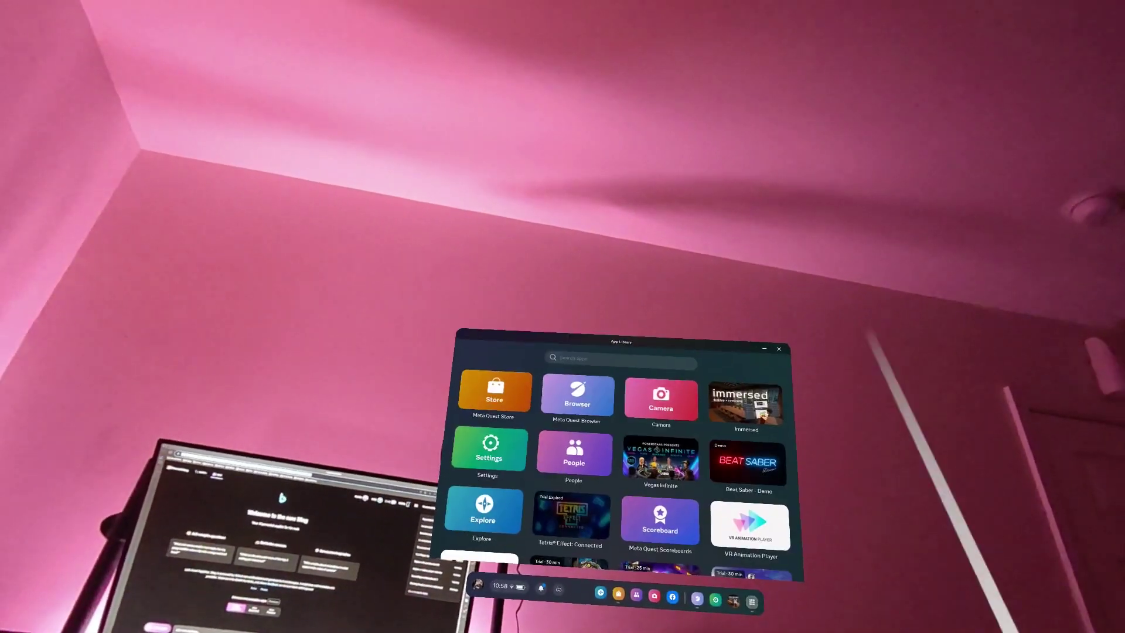
pyautogui.scroll(-2, 551, 538)
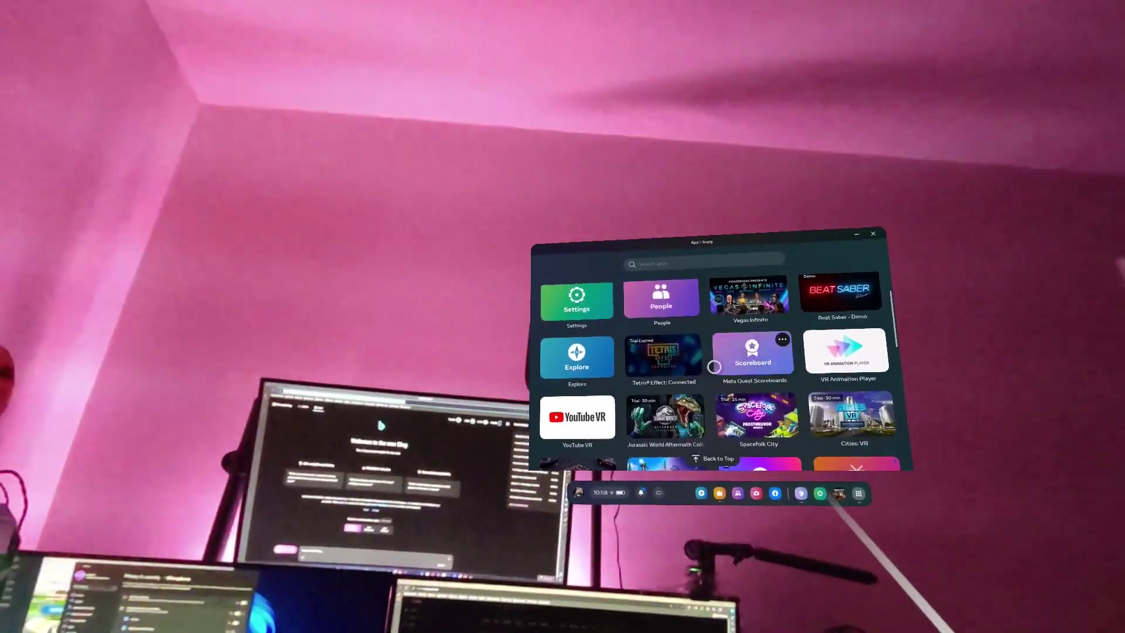
pyautogui.scroll(-5, 723, 371)
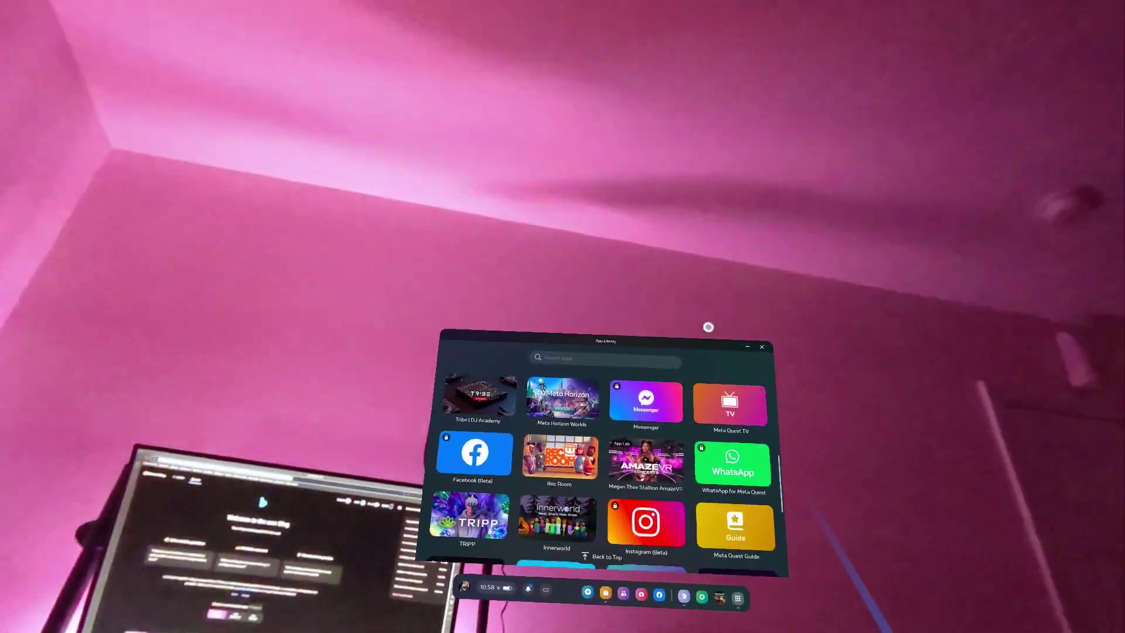
pyautogui.scroll(2, 609, 451)
pyautogui.scroll(-3, 610, 451)
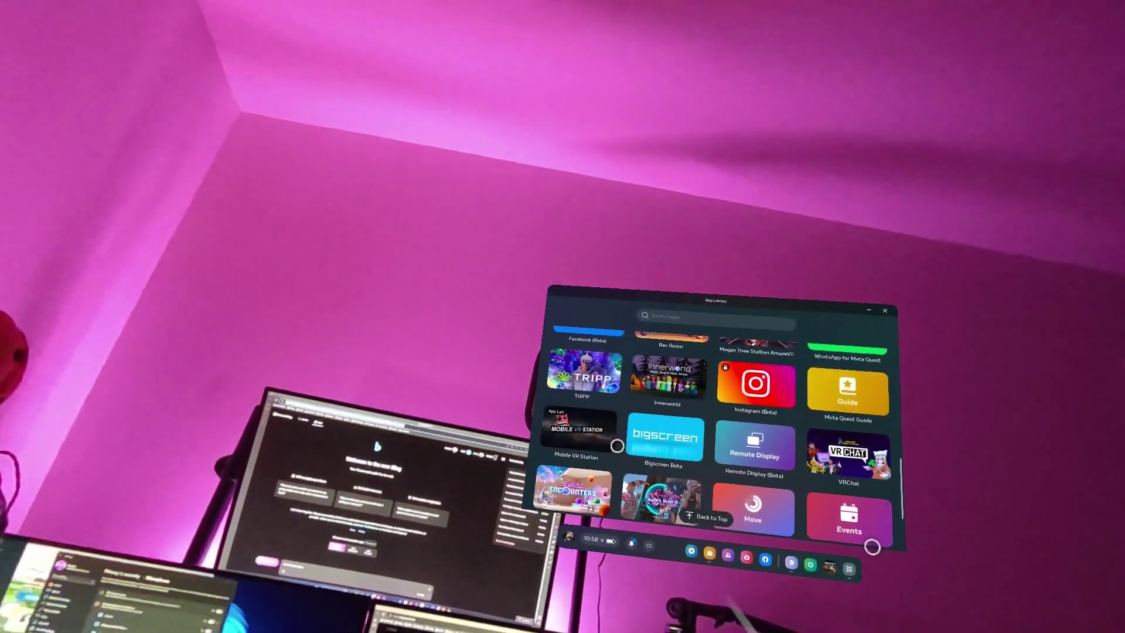
pyautogui.scroll(5, 769, 535)
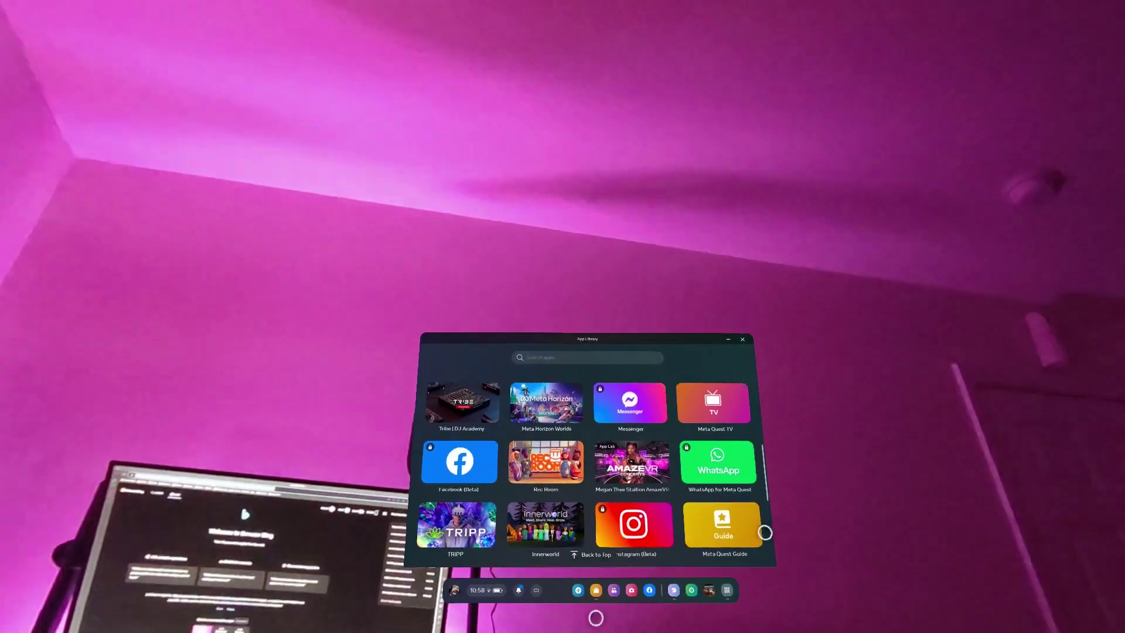
pyautogui.scroll(5, 768, 534)
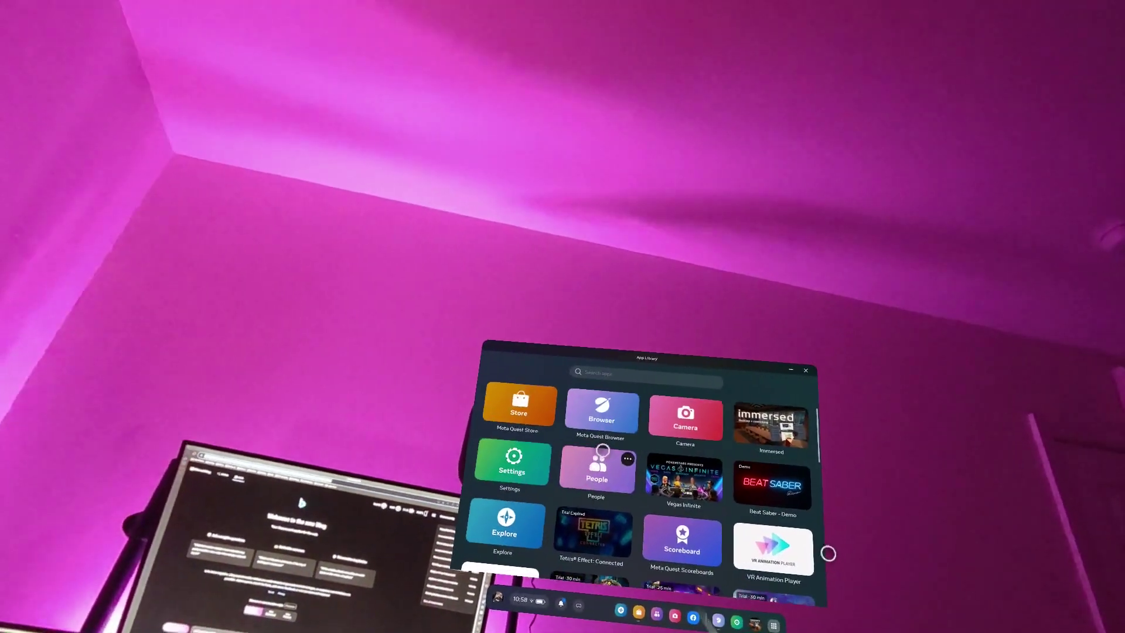
# Step: Open Meta Quest Browser and look over the app and game listings on the apkpure.com home page
pyautogui.click(595, 406)
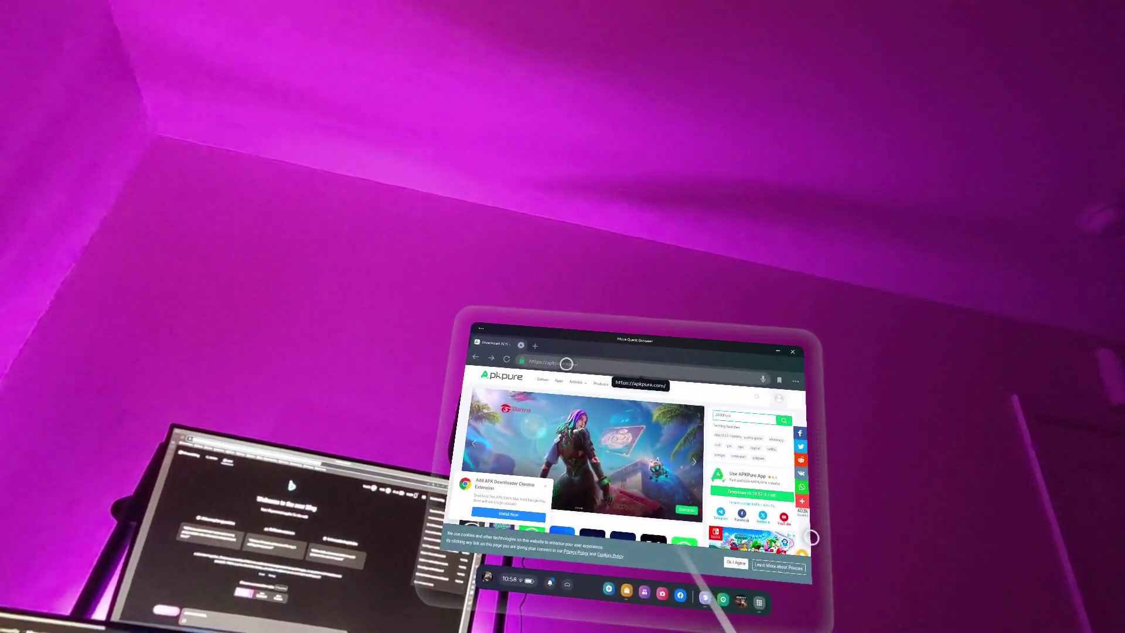
pyautogui.scroll(-5, 586, 451)
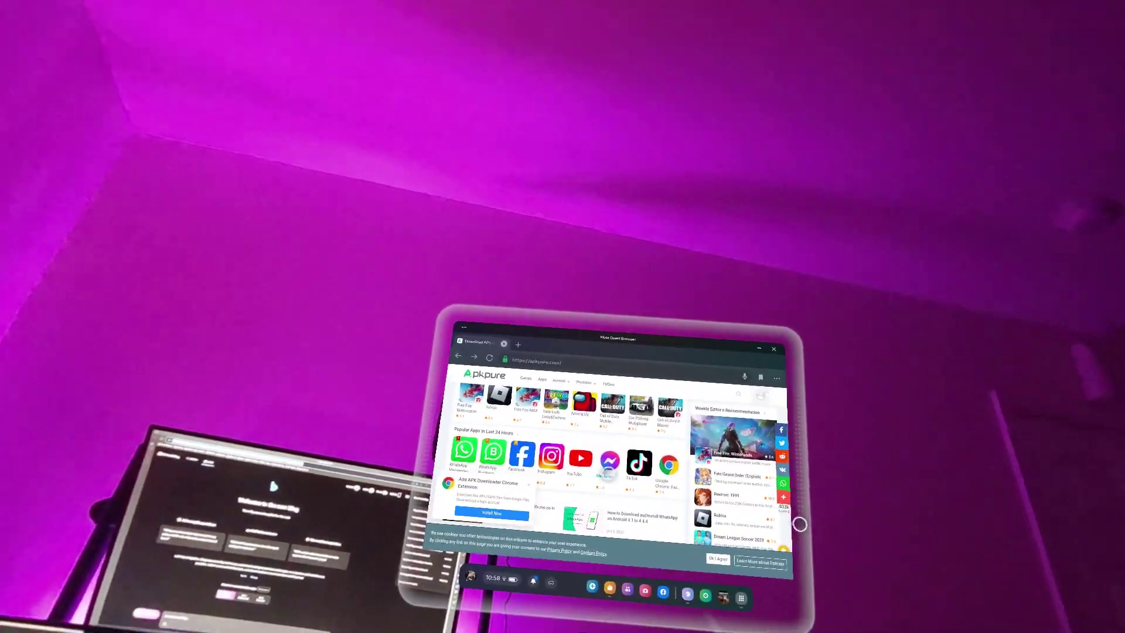
pyautogui.scroll(-5, 859, 535)
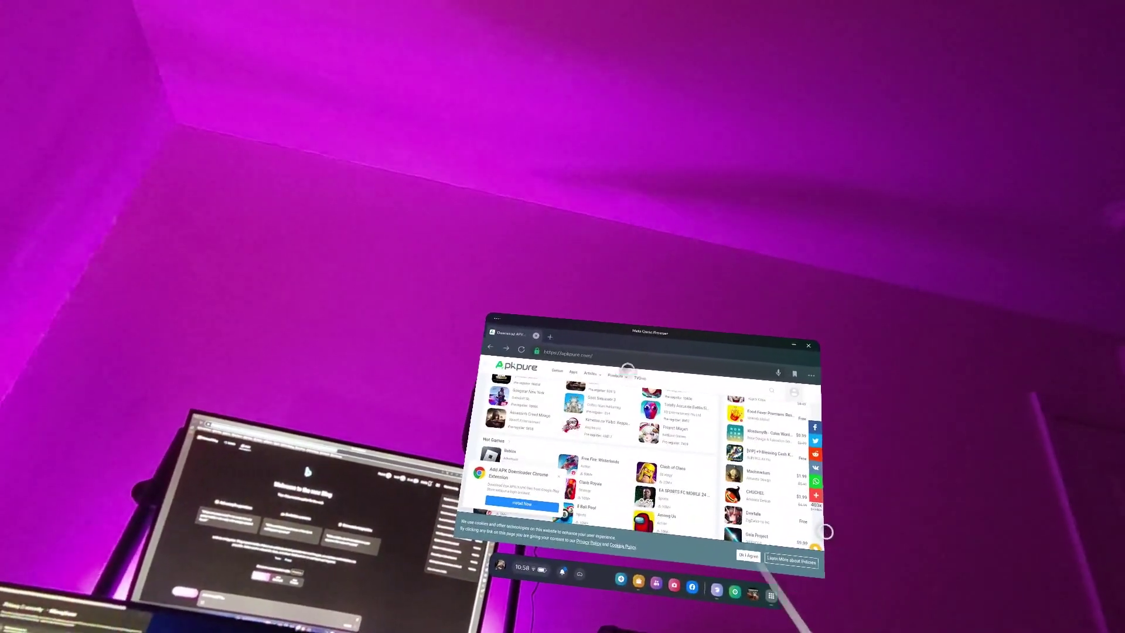
pyautogui.scroll(3, 762, 510)
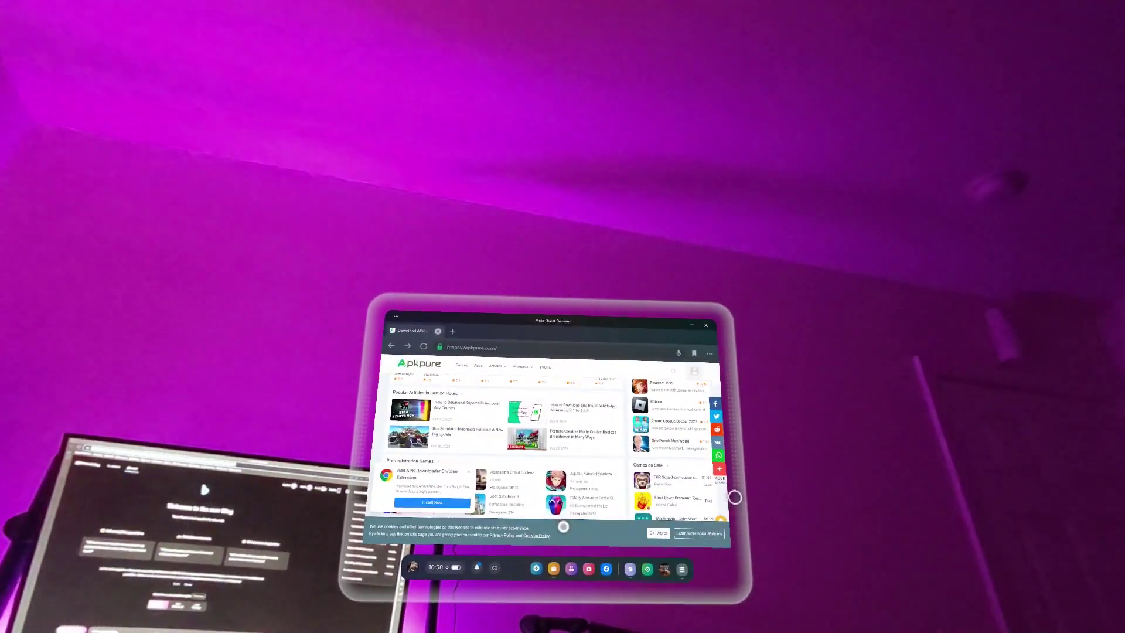
pyautogui.scroll(10, 744, 495)
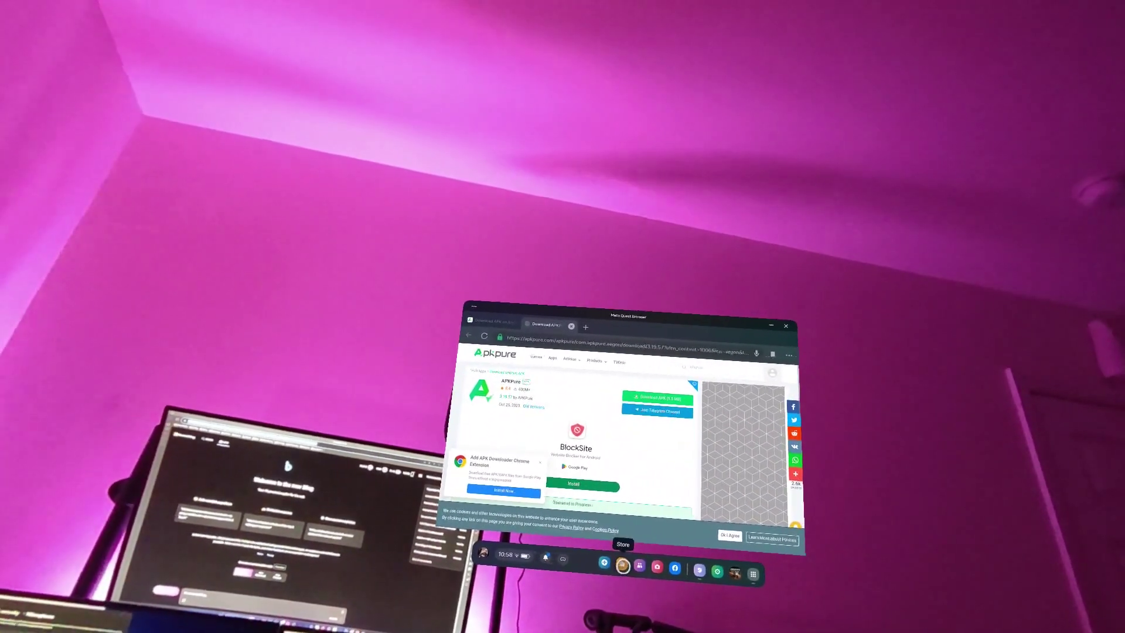
# Step: Reopen the App Library and look further down the app grid
pyautogui.click(743, 571)
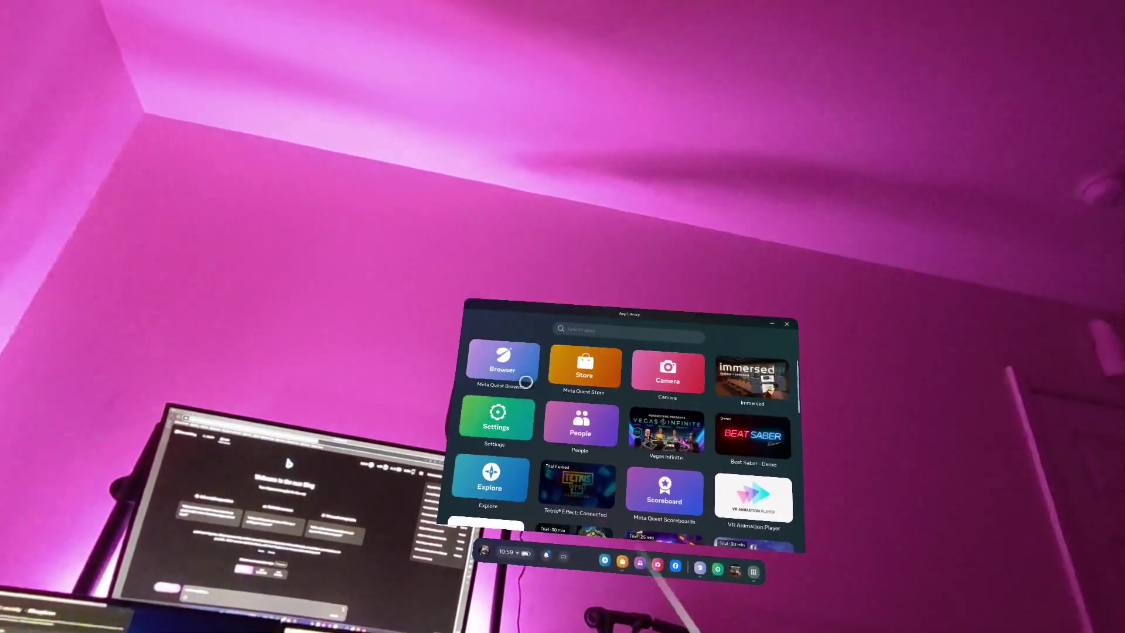
pyautogui.scroll(-10, 699, 350)
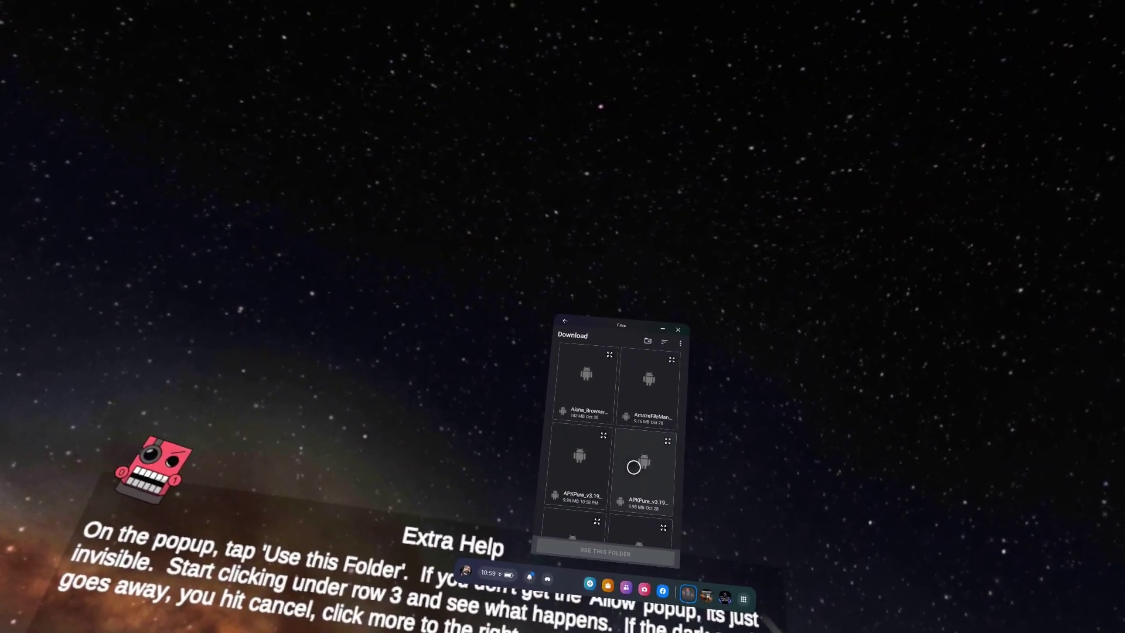
# Step: Look through the Download folder and open an APKPure installer file
pyautogui.moveTo(617, 494); pyautogui.dragTo(642, 382)
pyautogui.moveTo(618, 440); pyautogui.dragTo(612, 481)
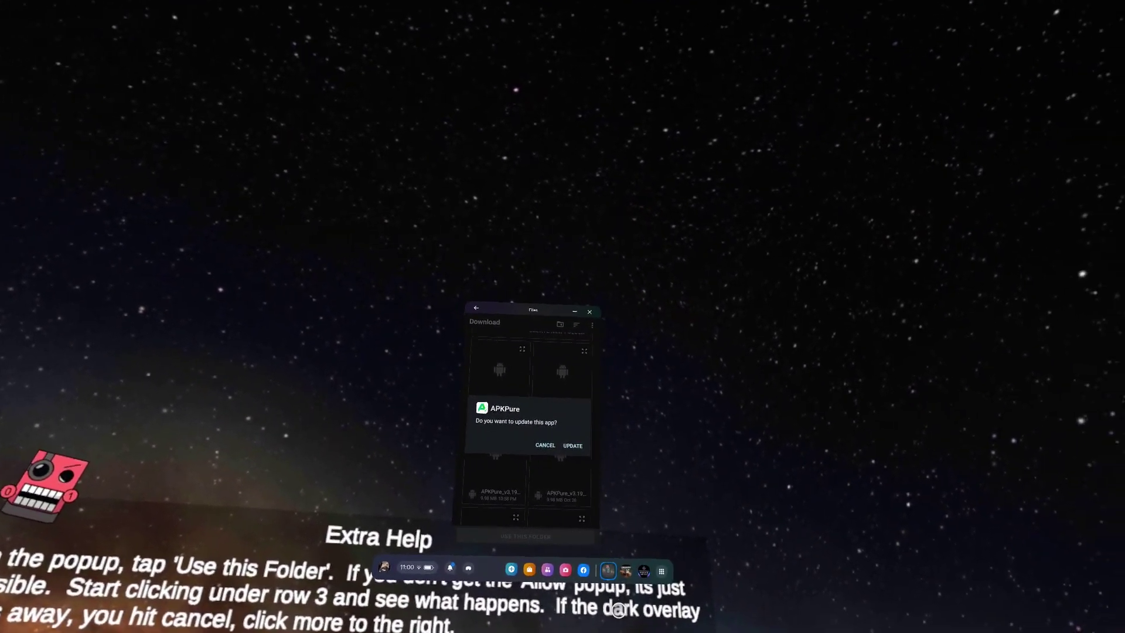
pyautogui.click(702, 586)
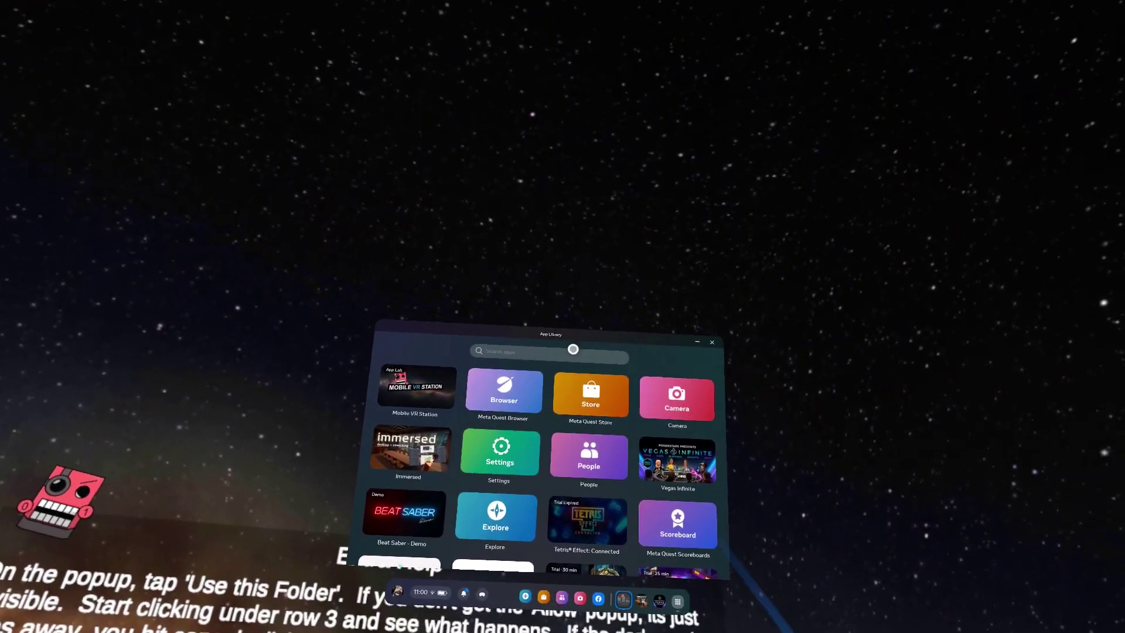
pyautogui.click(577, 300)
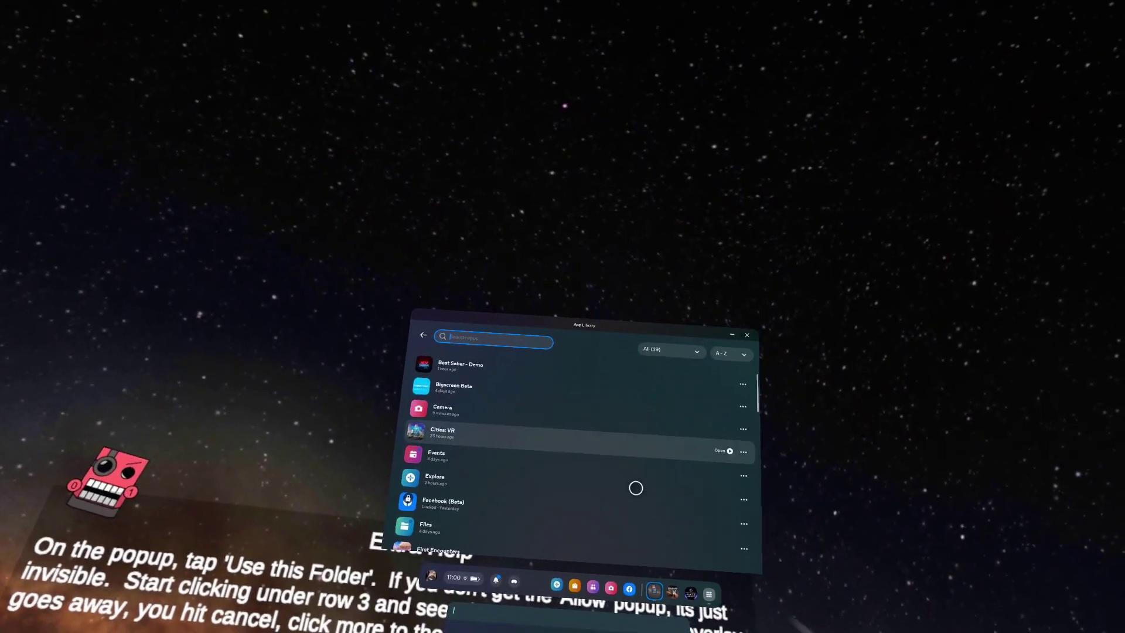
pyautogui.click(673, 358)
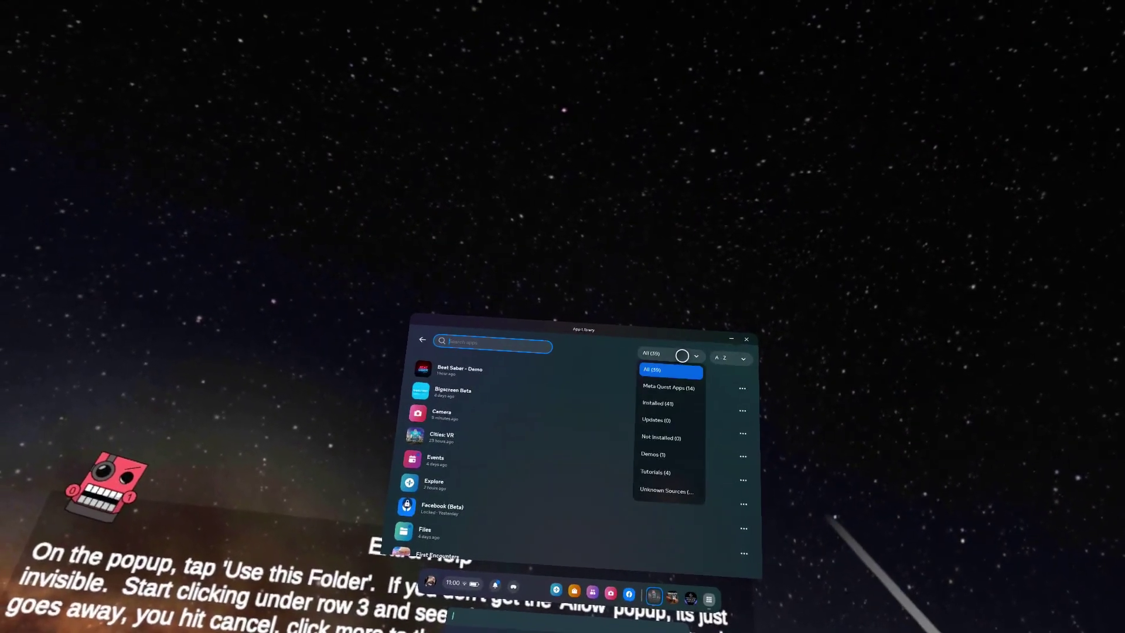
pyautogui.click(693, 527)
pyautogui.click(702, 591)
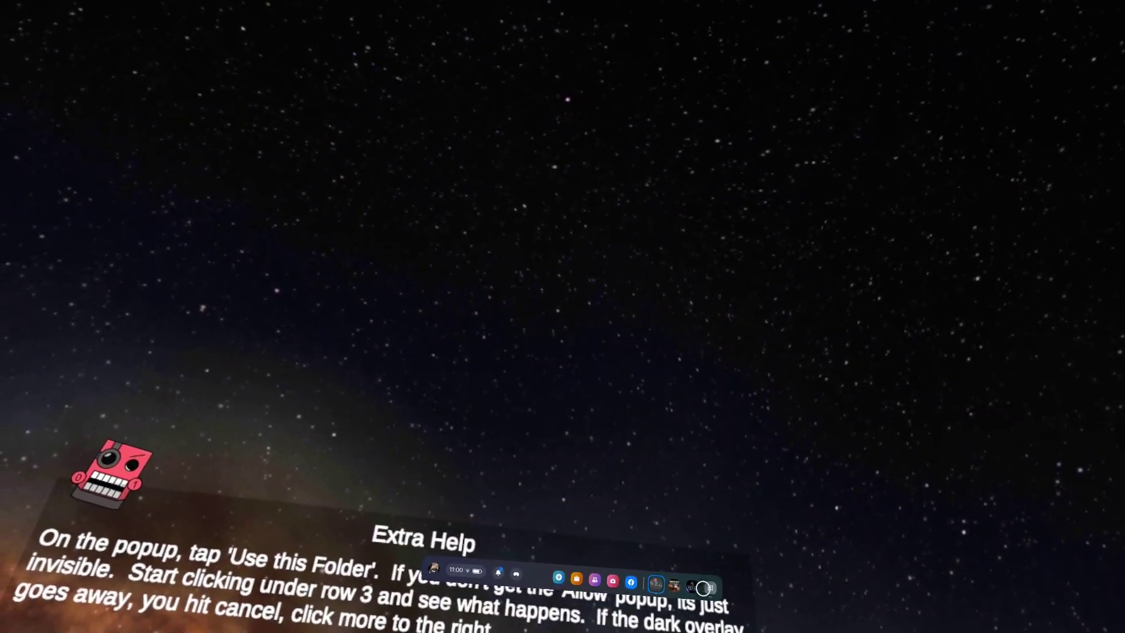
# Step: Reopen the App Library, filter its list to Unknown Sources and launch APKPure
pyautogui.click(702, 590)
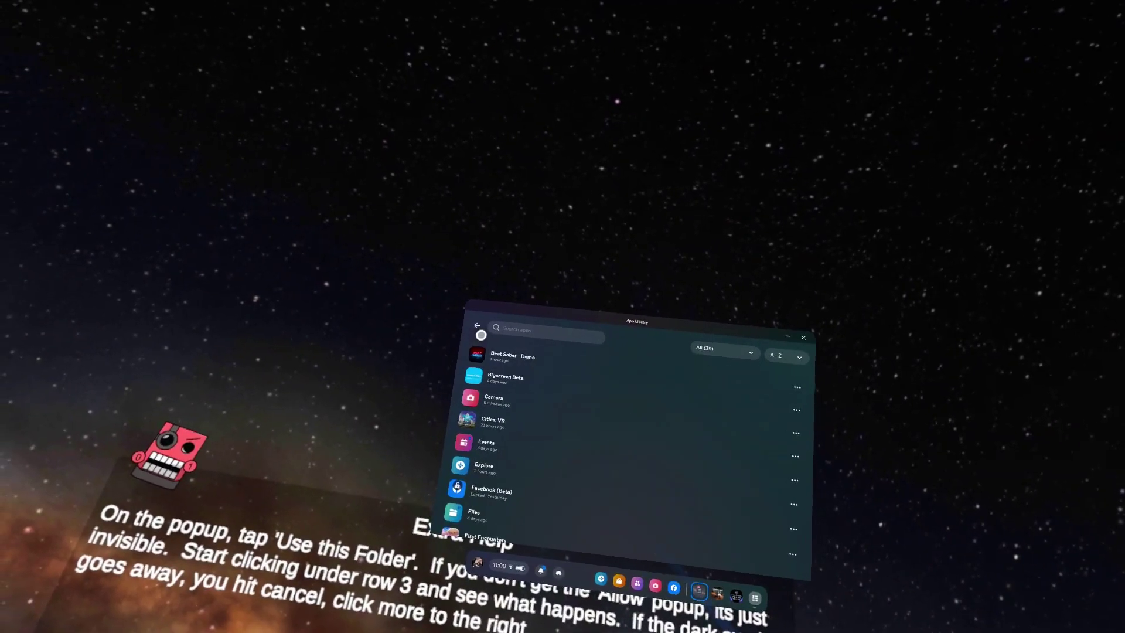
pyautogui.click(444, 329)
pyautogui.click(620, 344)
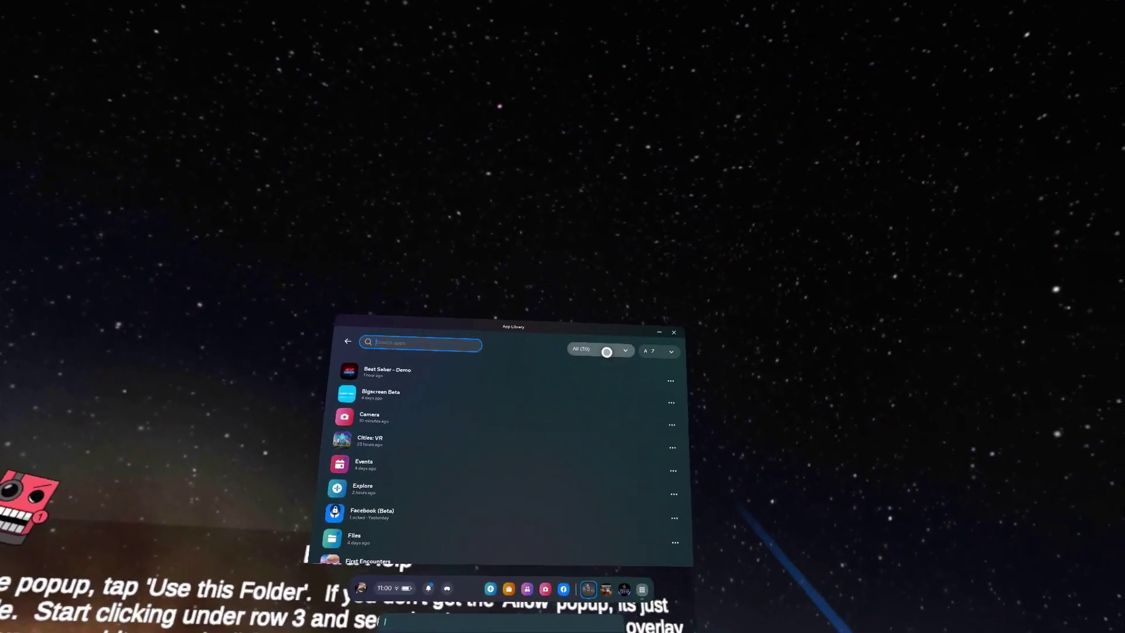
pyautogui.click(683, 354)
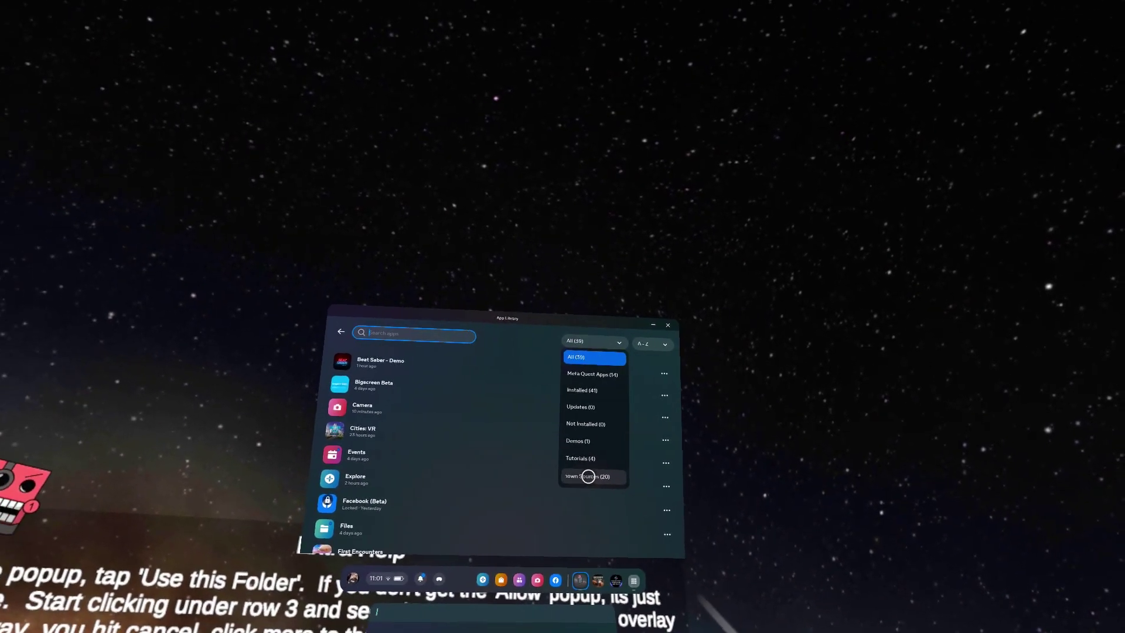
pyautogui.click(555, 474)
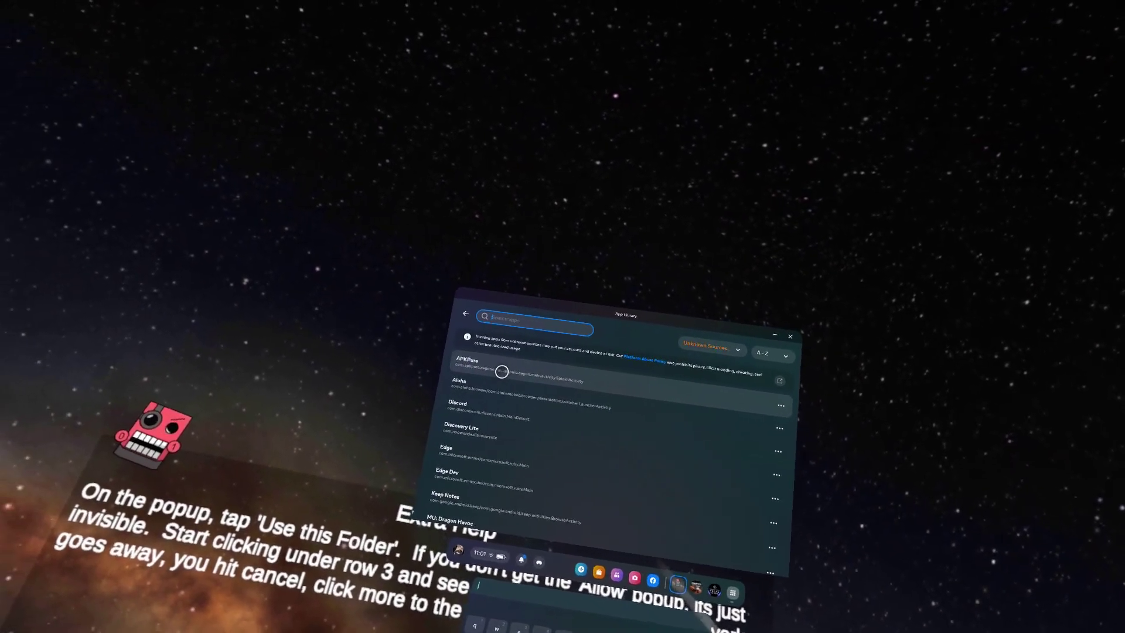
pyautogui.click(466, 367)
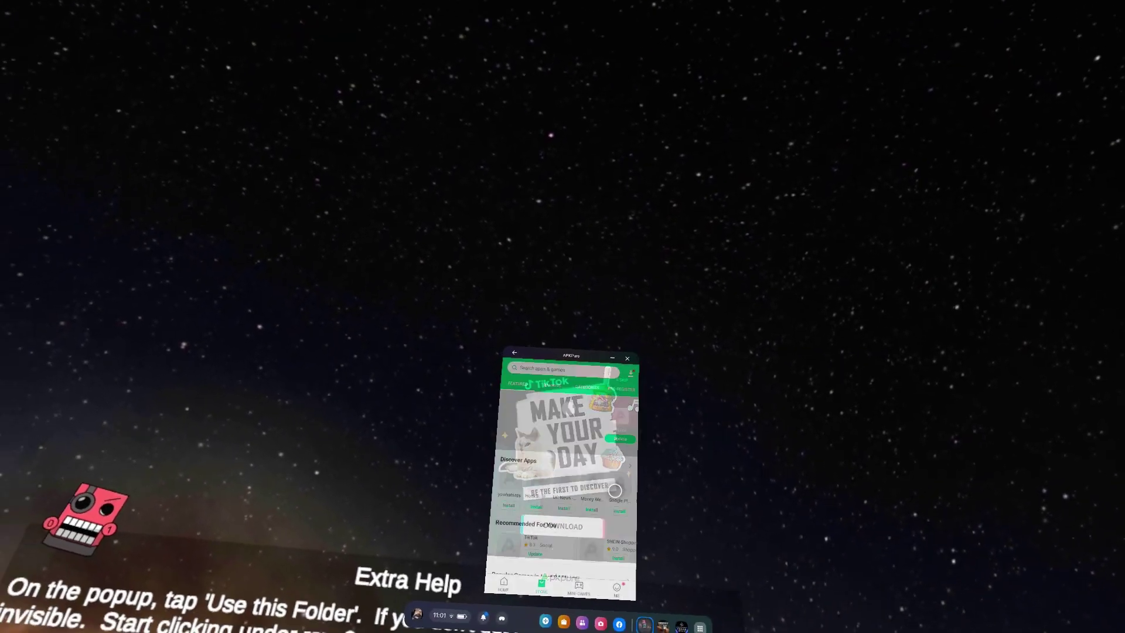
# Step: Look through the APKPure listings and the Google Play services page, and switch back to Mobile VR Station
pyautogui.scroll(-5, 592, 469)
pyautogui.scroll(-5, 637, 409)
pyautogui.scroll(-3, 644, 491)
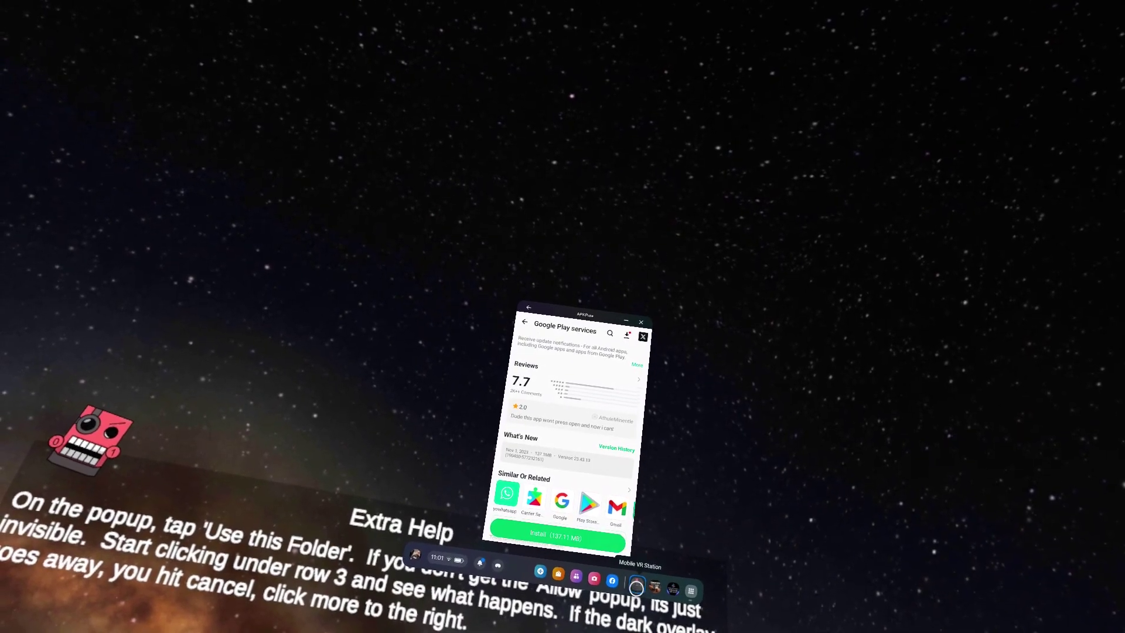
pyautogui.click(636, 586)
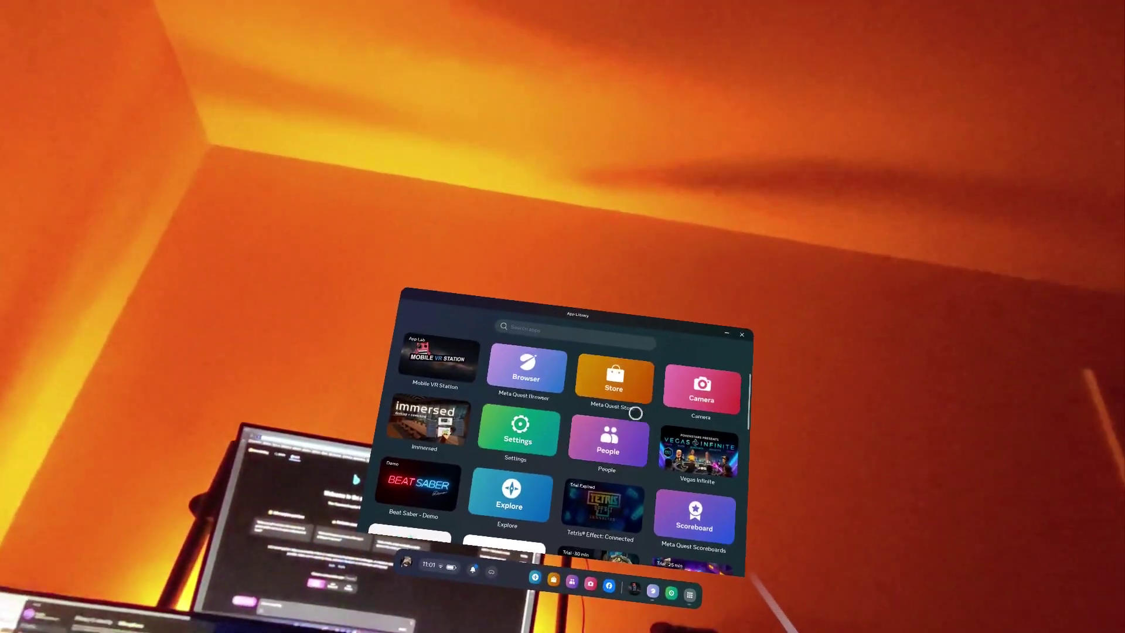
# Step: Launch MU: Dragon Havoc from the Unknown Sources list of the App Library, alongside APKPure and Edge
pyautogui.click(615, 338)
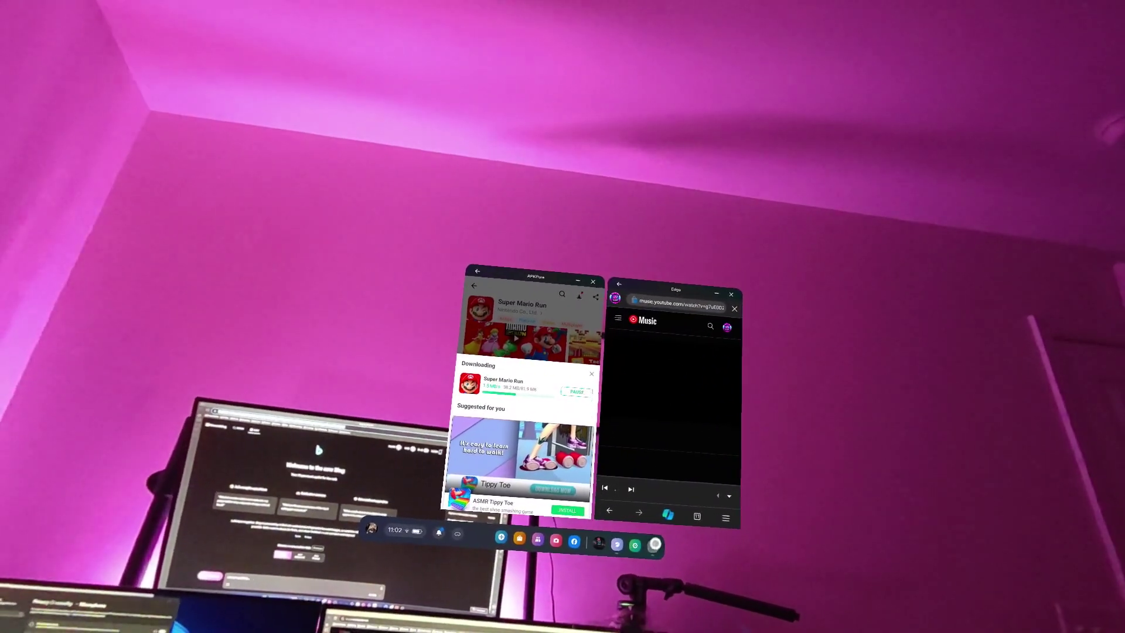
pyautogui.click(655, 544)
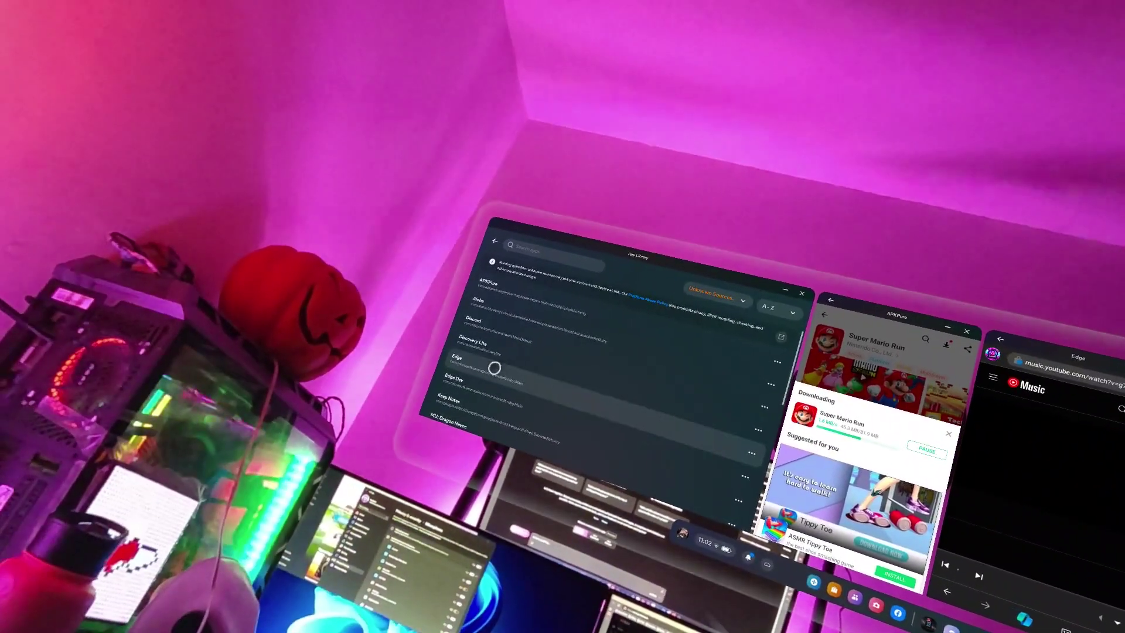
pyautogui.scroll(-5, 527, 364)
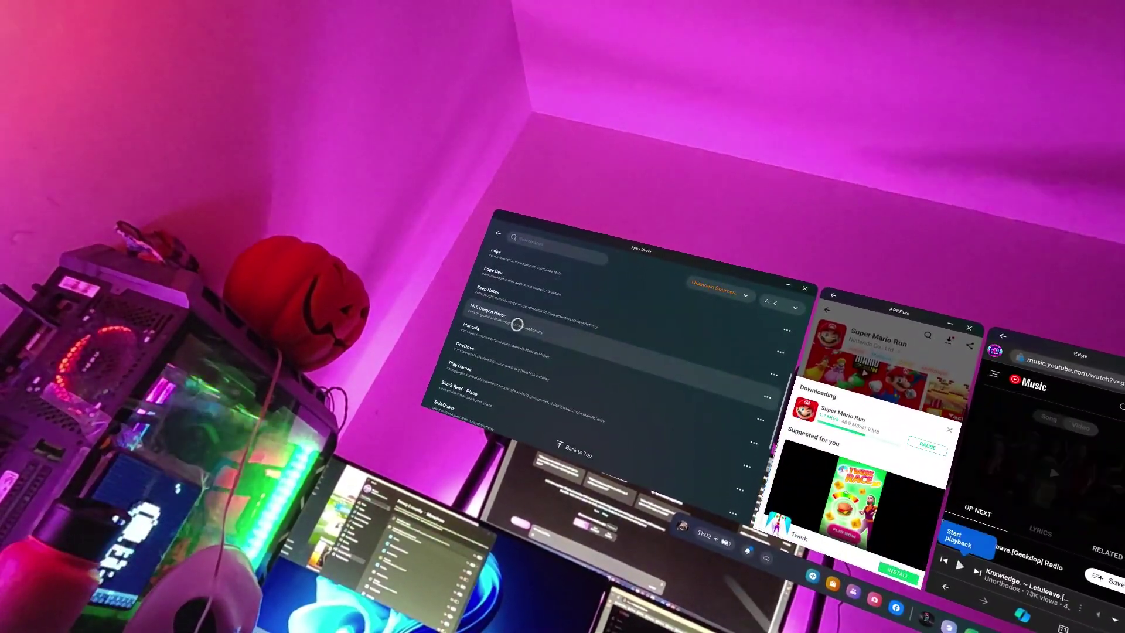
pyautogui.click(608, 312)
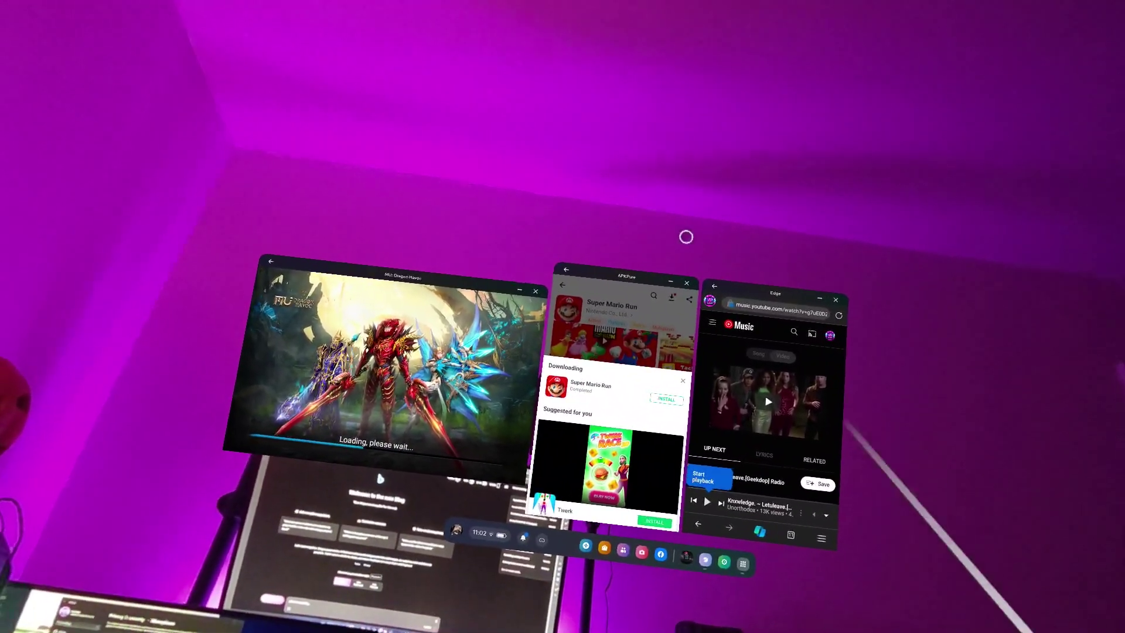
# Step: Install the downloaded Super Mario Run from APKPure
pyautogui.click(666, 399)
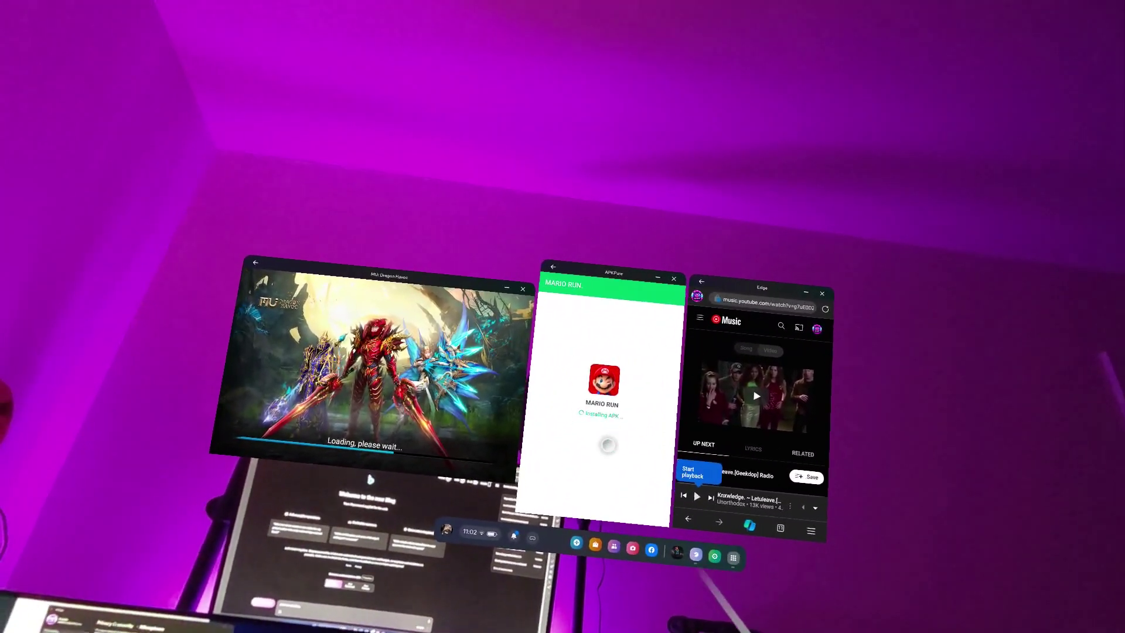
pyautogui.click(651, 418)
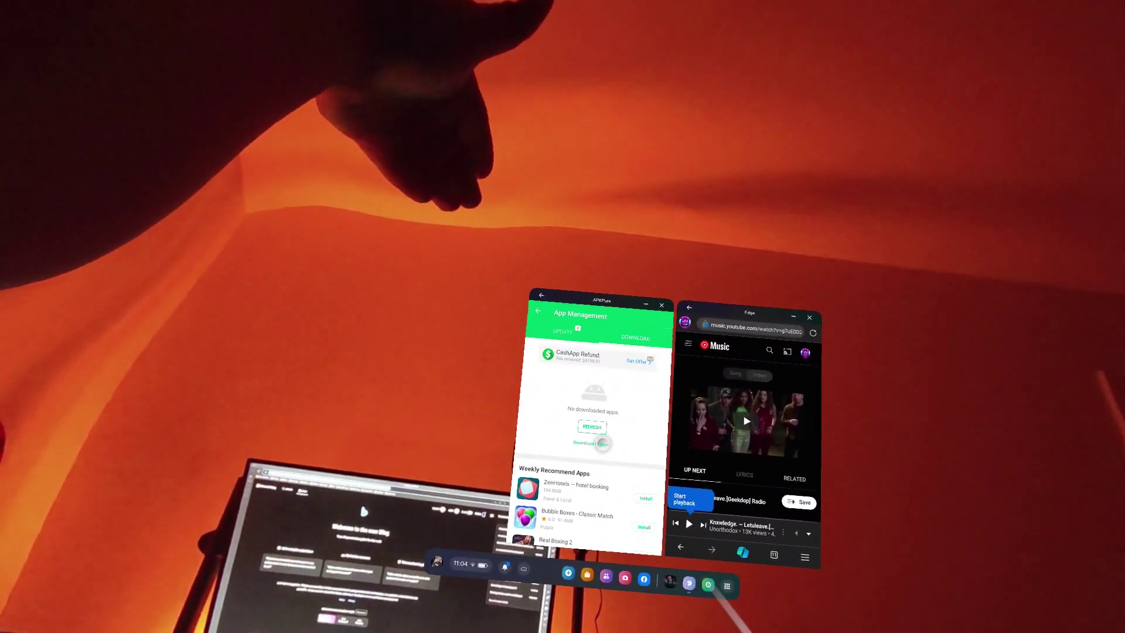
# Step: Look over the app updates in APKPure's App Management and open the Camera app
pyautogui.click(603, 443)
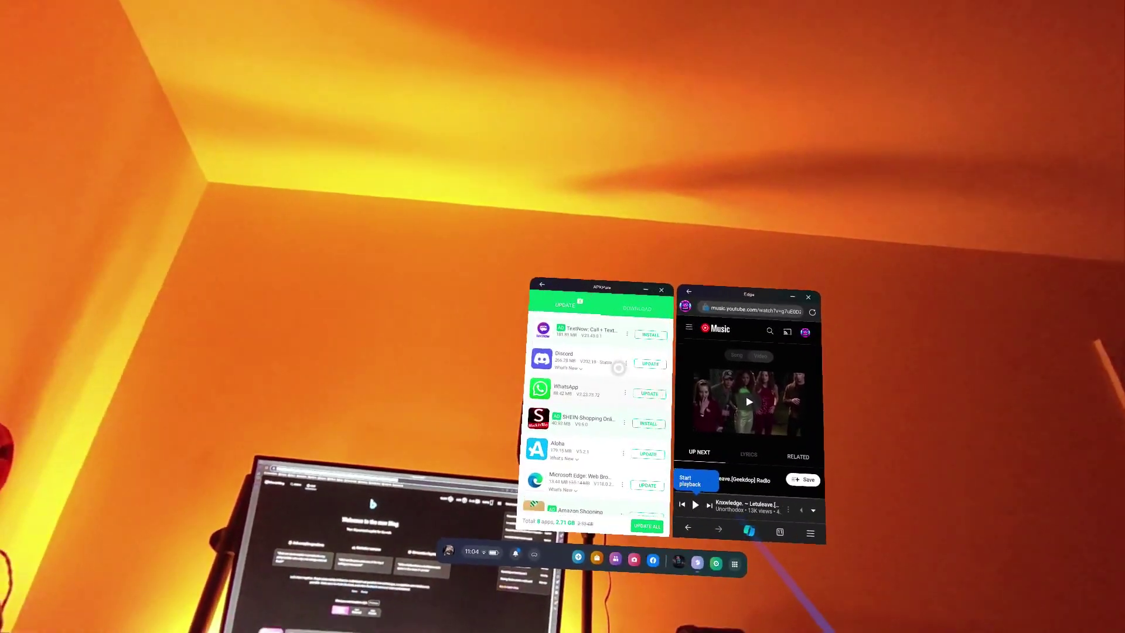
pyautogui.scroll(5, 650, 309)
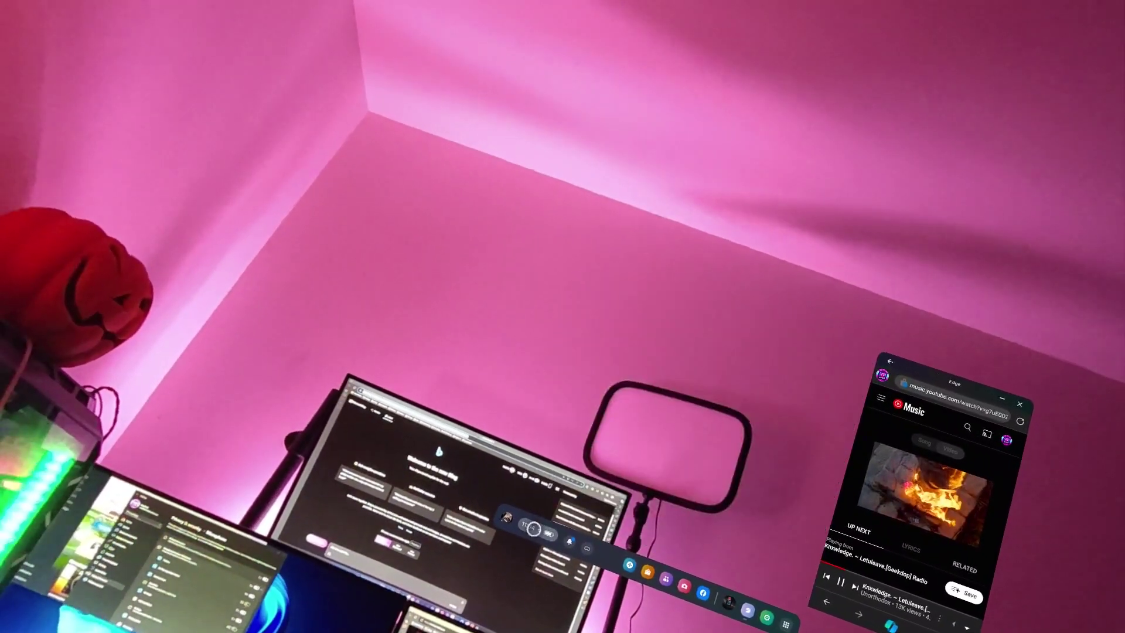
pyautogui.click(678, 577)
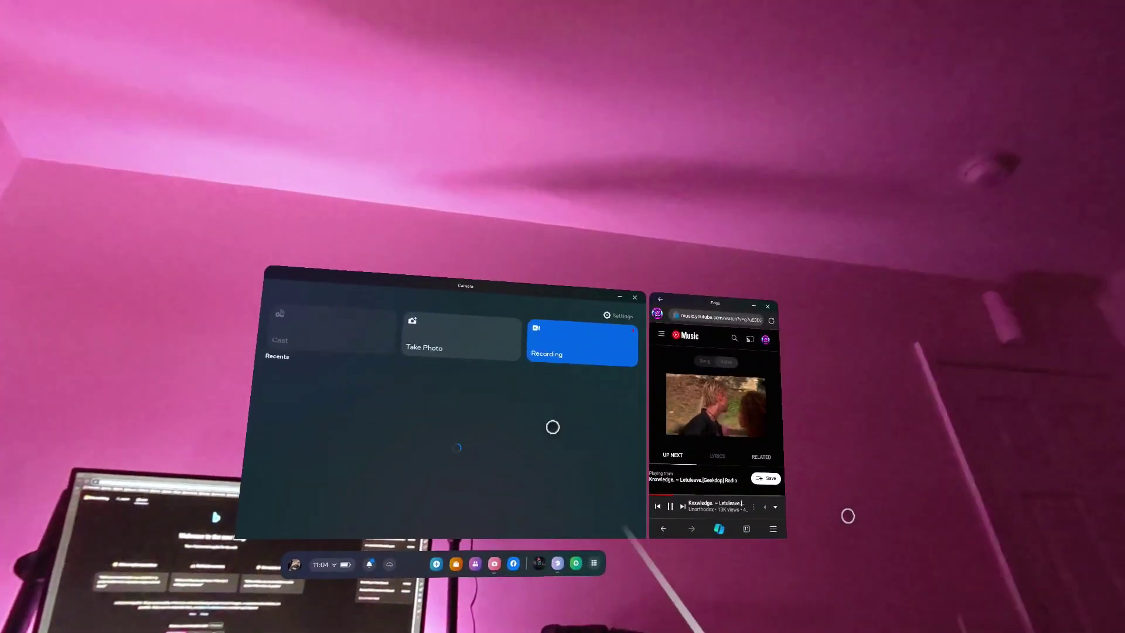